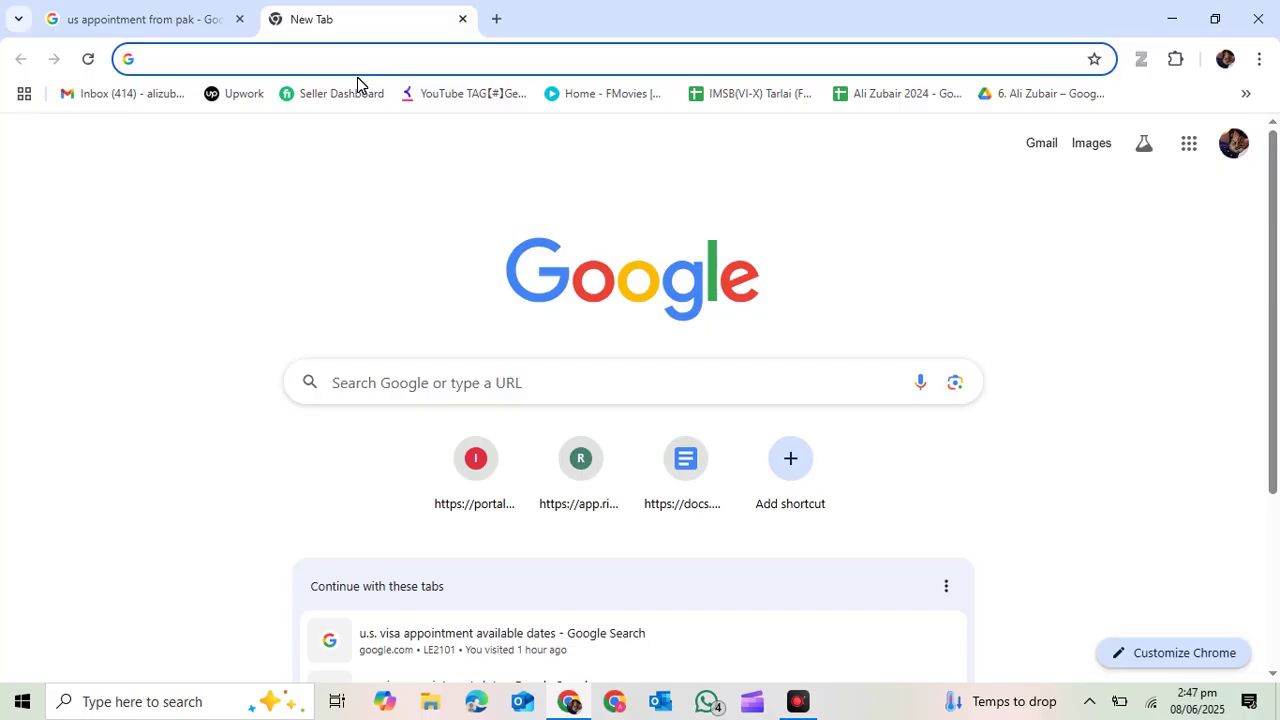
Switch to the Google results for "us appointment from pak" and look over the query and its results
left_click(160, 19)
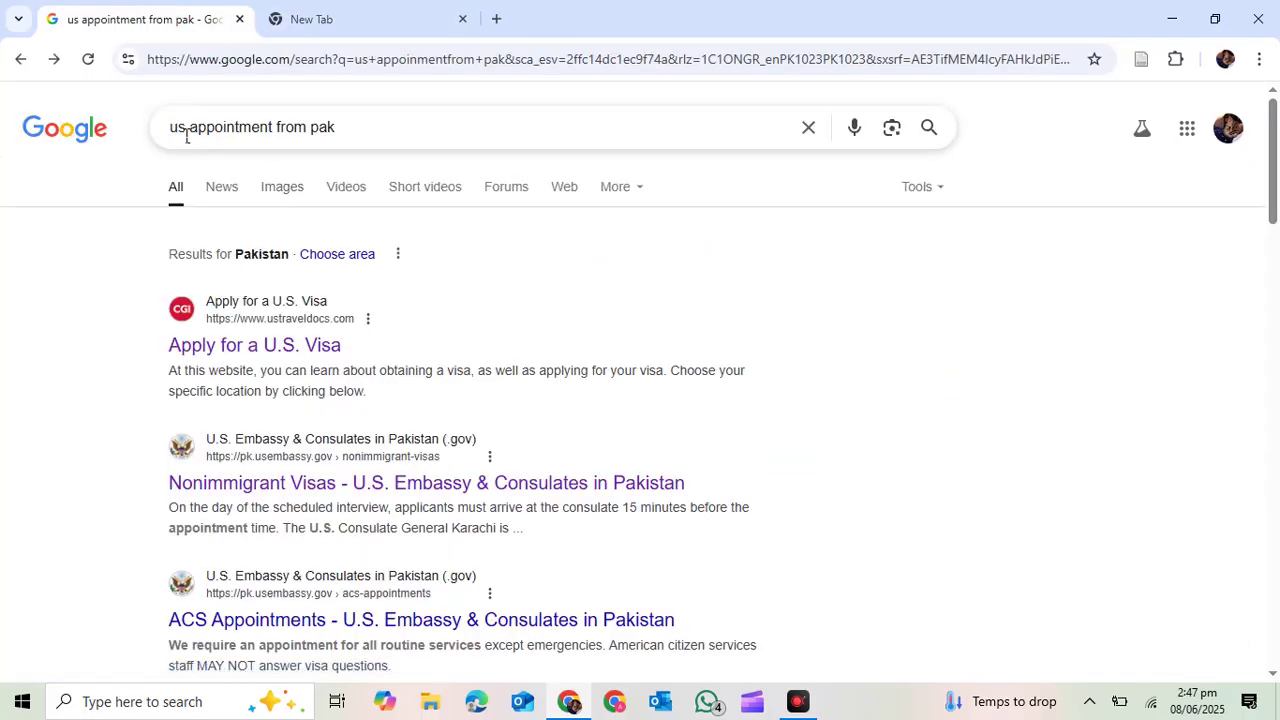
left_click_drag(171, 129, 364, 139)
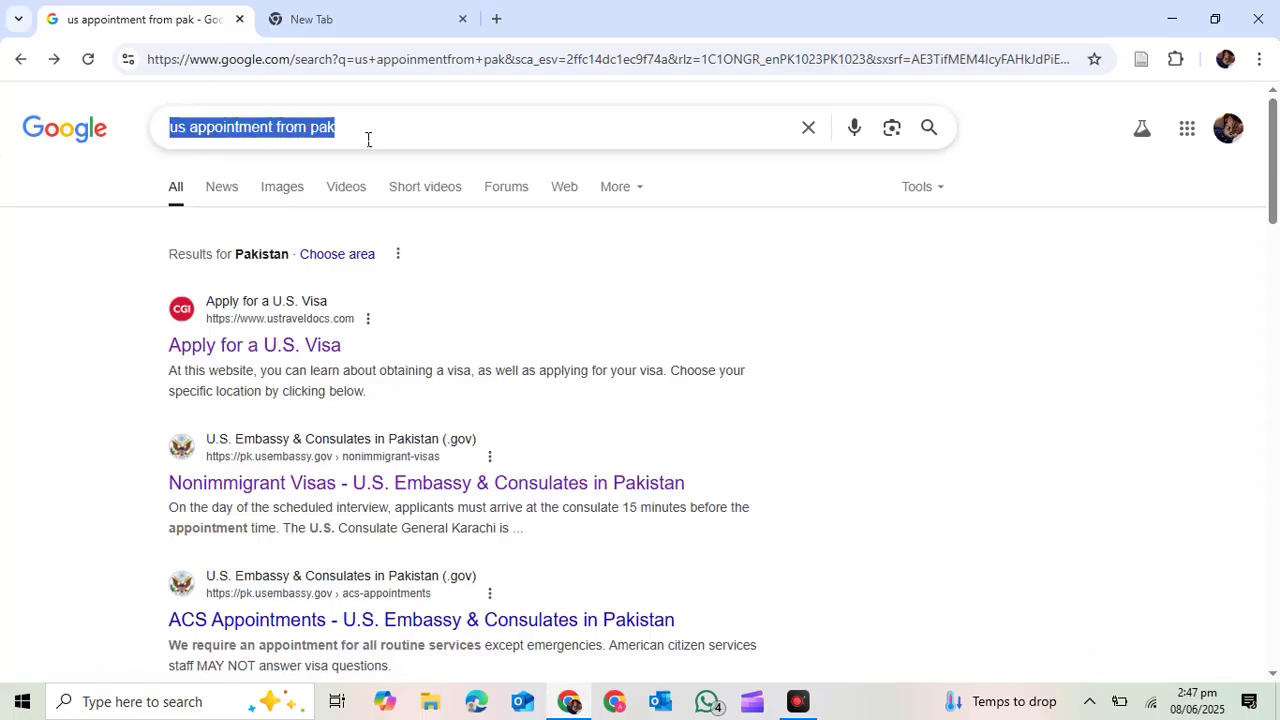
left_click(363, 129)
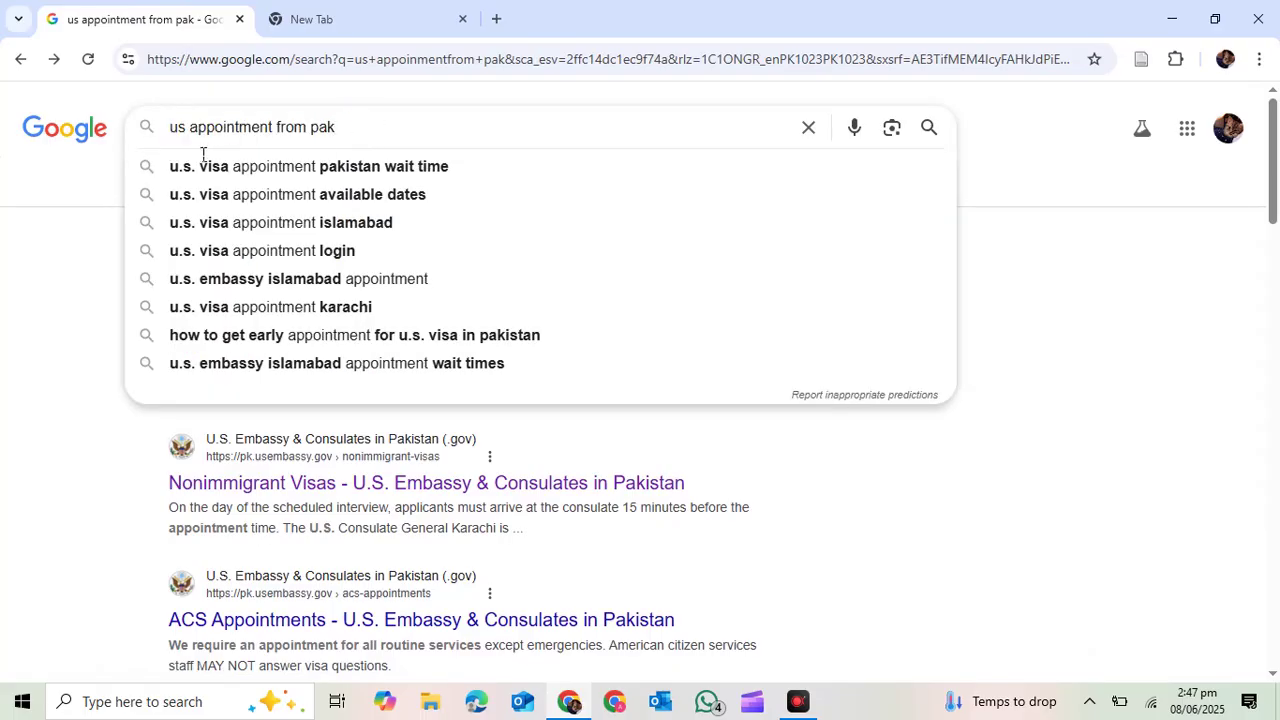
left_click(92, 177)
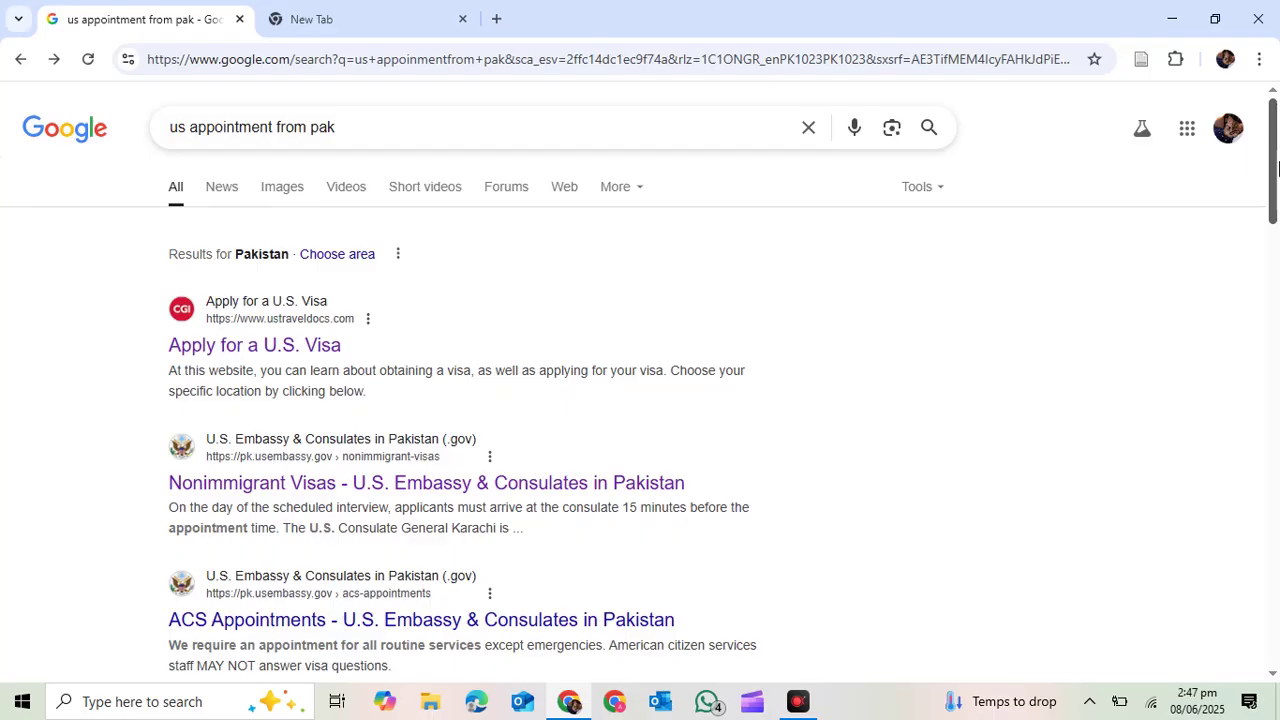
scroll(1277, 170, "down", 1)
scroll(1277, 170, "up", 1)
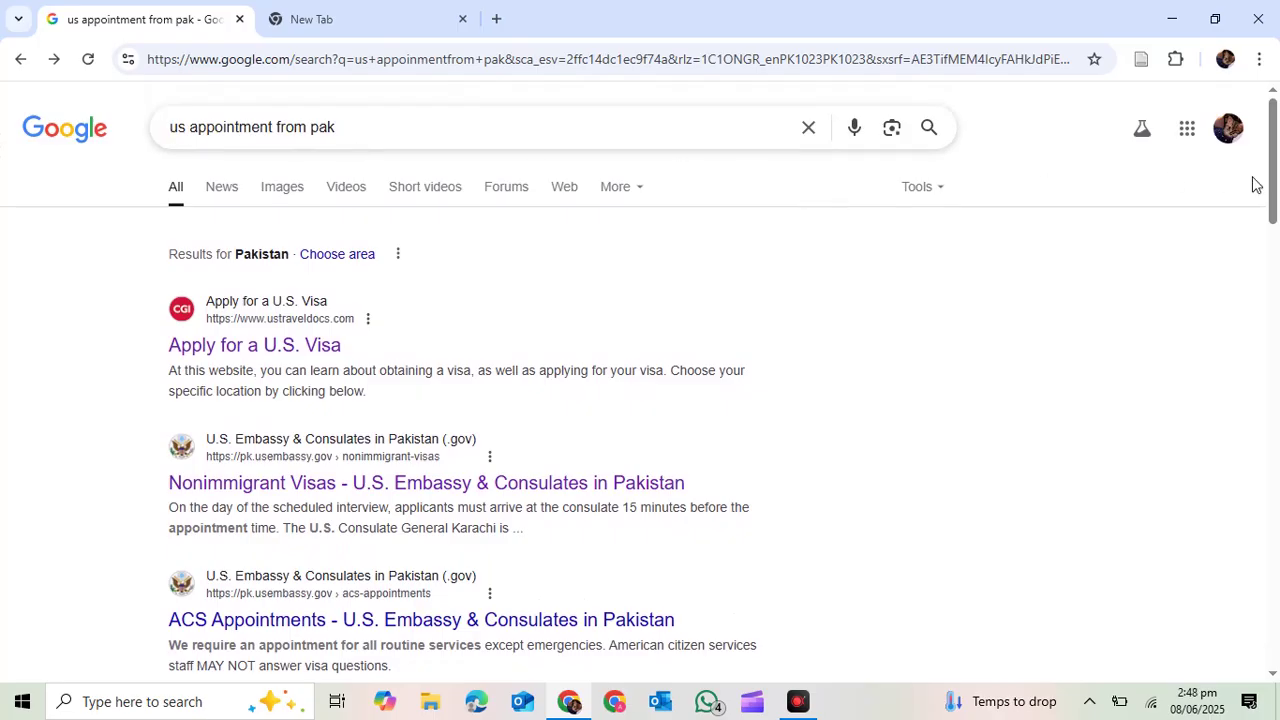
View the U.S. Embassy in Pakistan's Nonimmigrant Visas result in a separate tab, and close that tab
left_click_drag(1277, 185, 1275, 216)
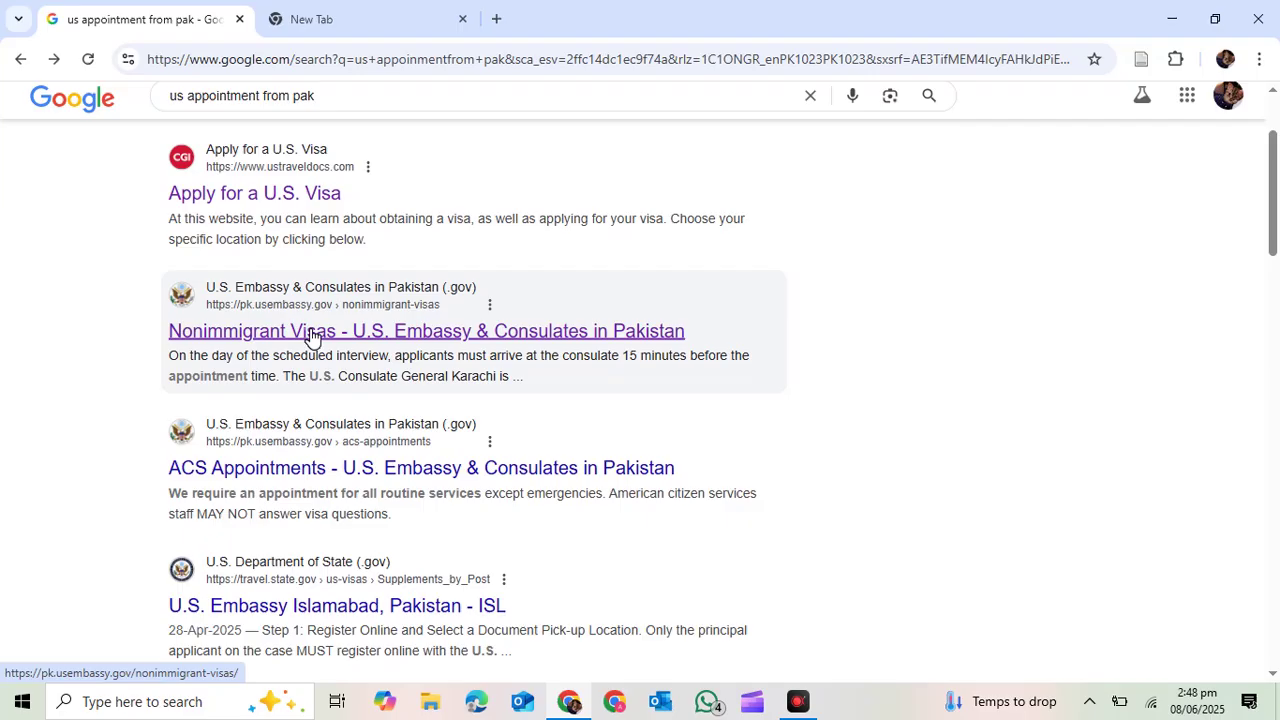
right_click(312, 338)
left_click(400, 347)
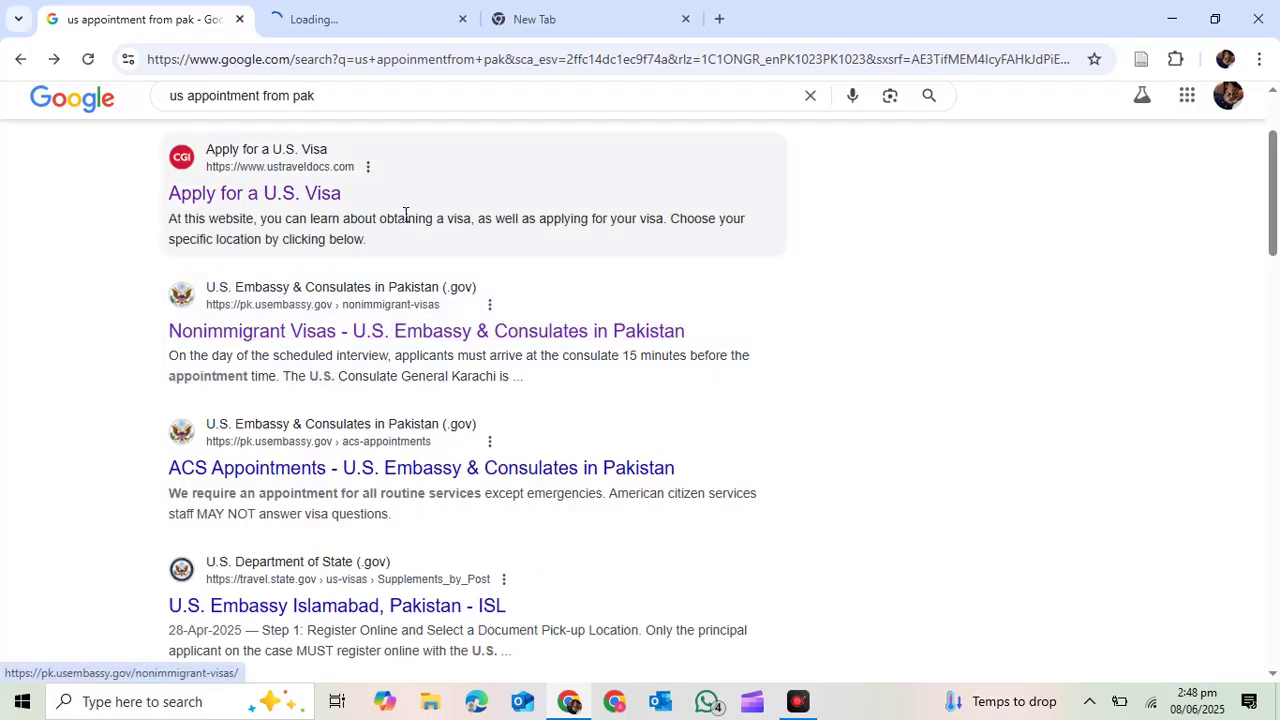
left_click(375, 20)
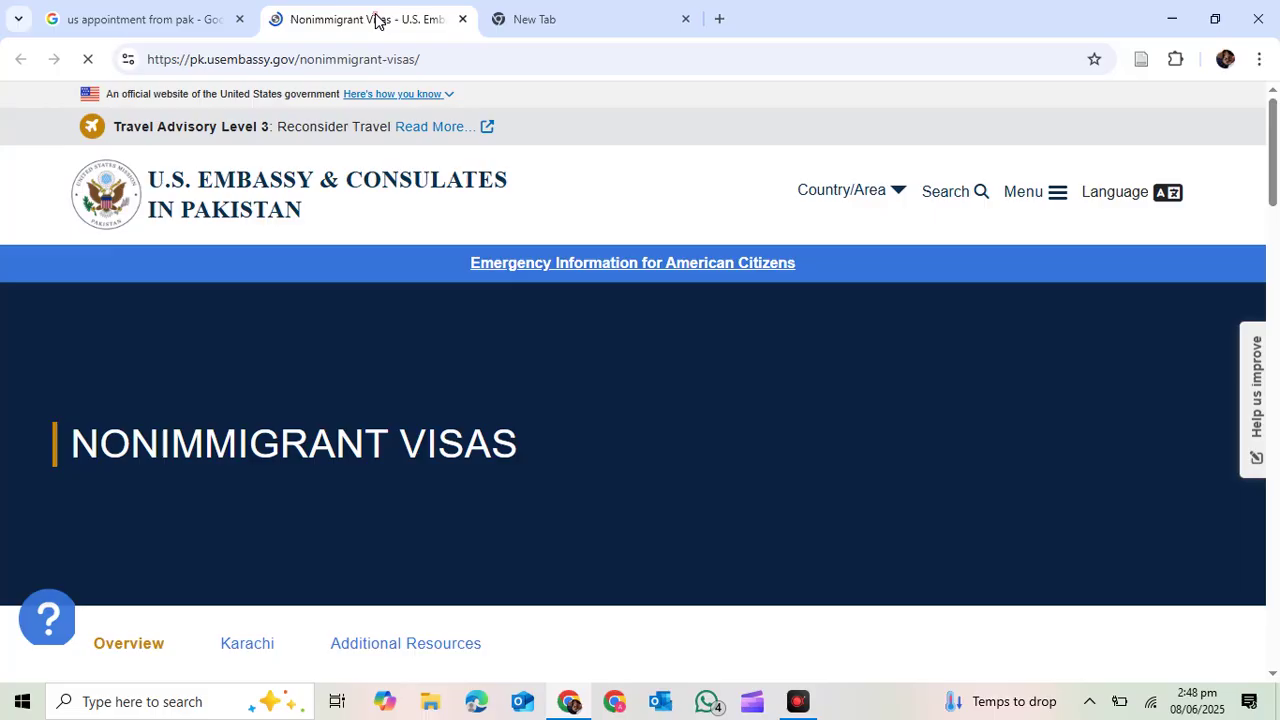
mouse_move(1274, 127)
left_mouse_down()
mouse_move(1257, 507)
mouse_move(1268, 518)
mouse_move(1268, 105)
left_mouse_up()
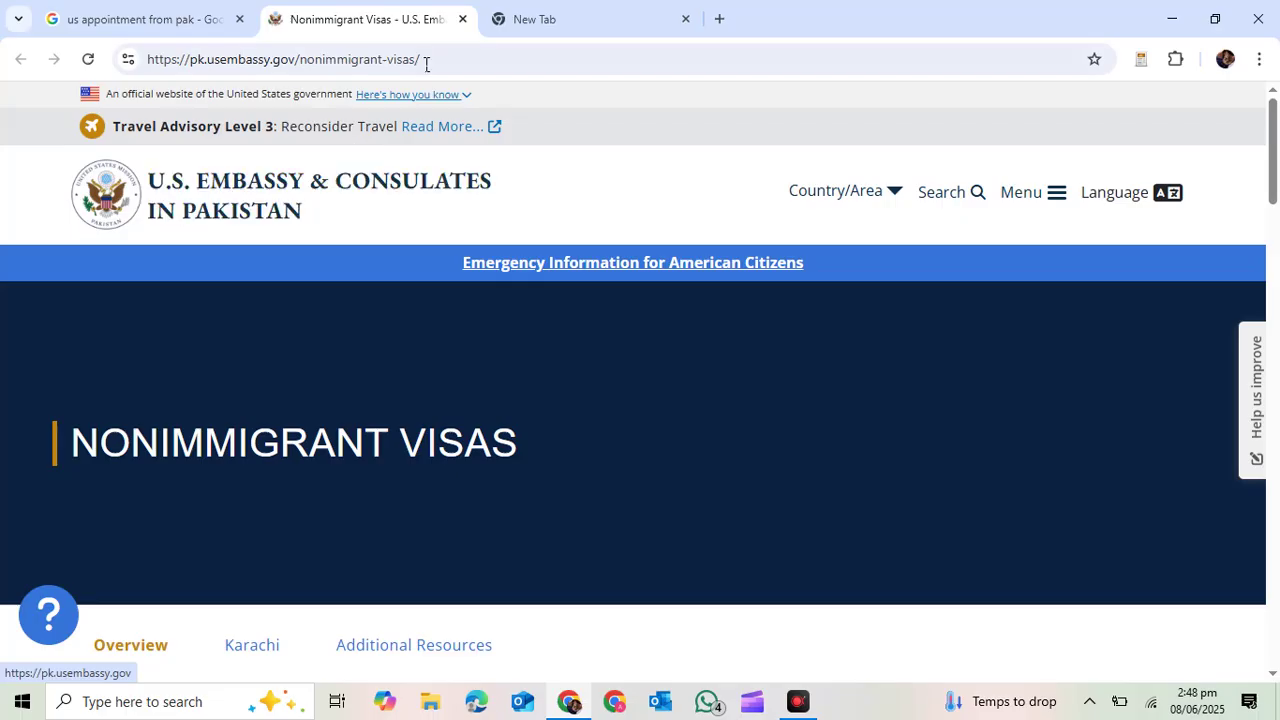
left_click(463, 19)
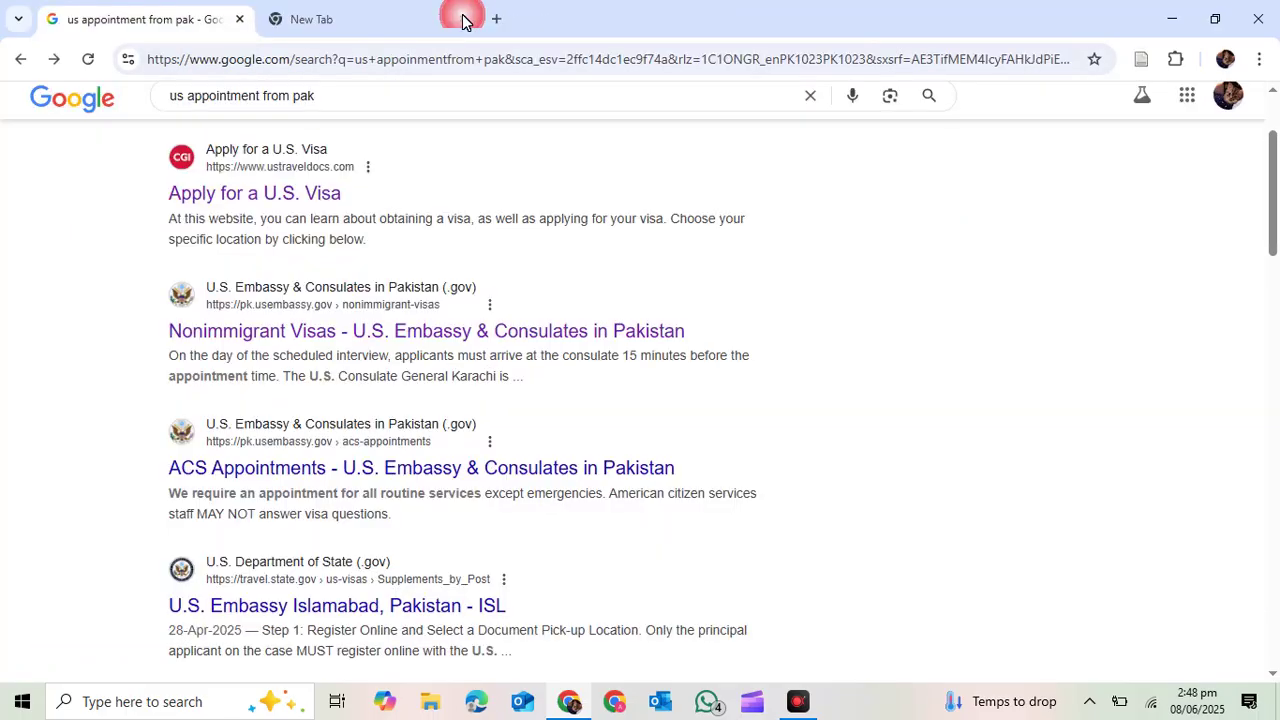
Open the Apply for a U.S. Visa result from ustraveldocs.com and look over its introduction
left_click_drag(1276, 240, 1276, 222)
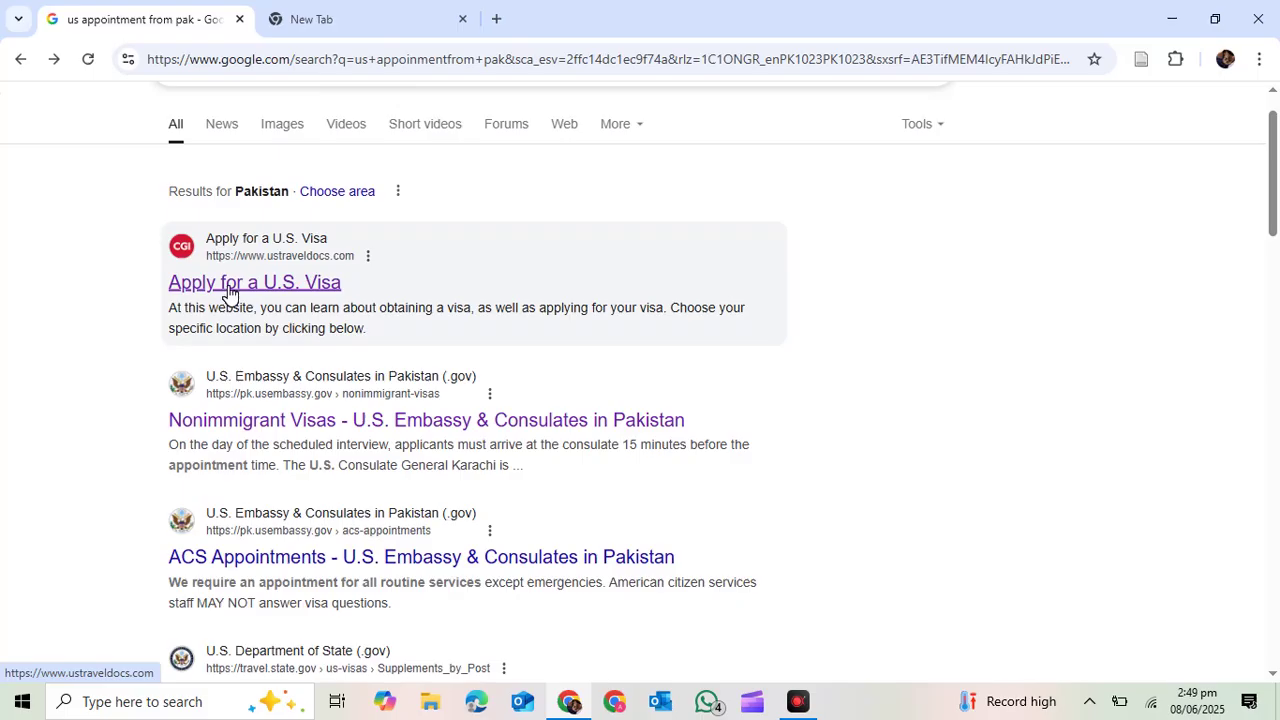
scroll(323, 240, "up", 1)
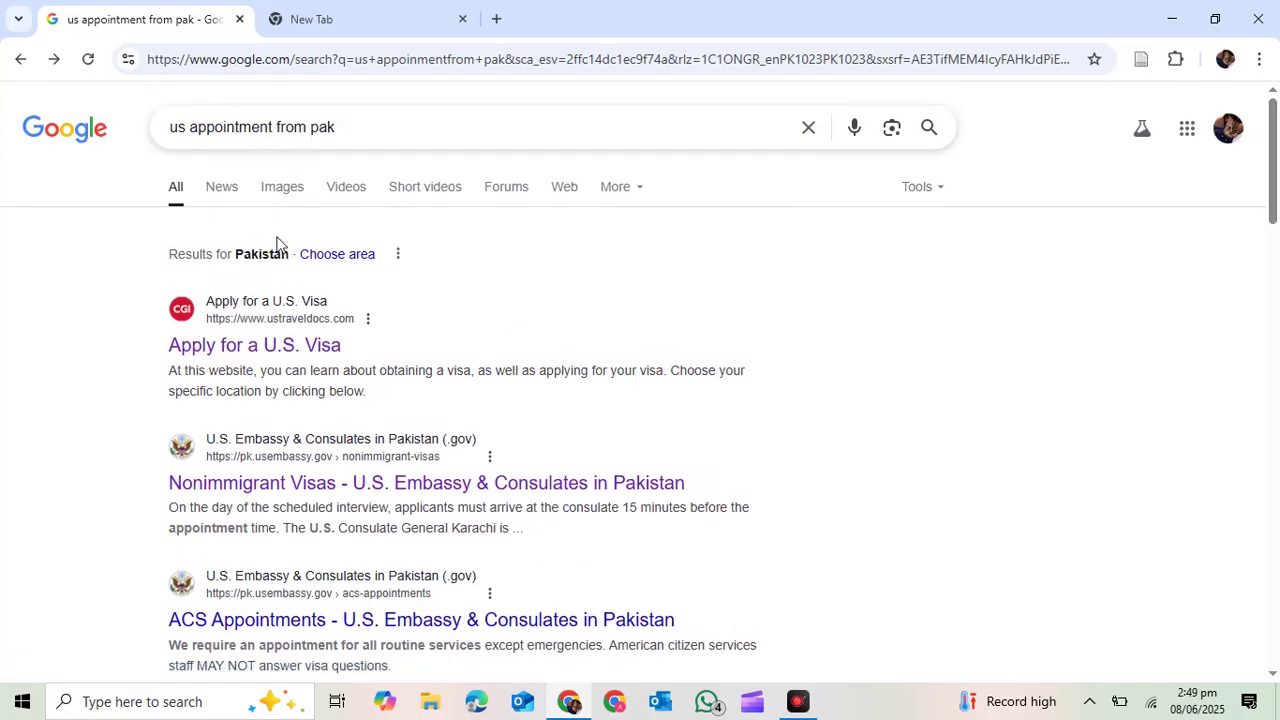
left_click(270, 347)
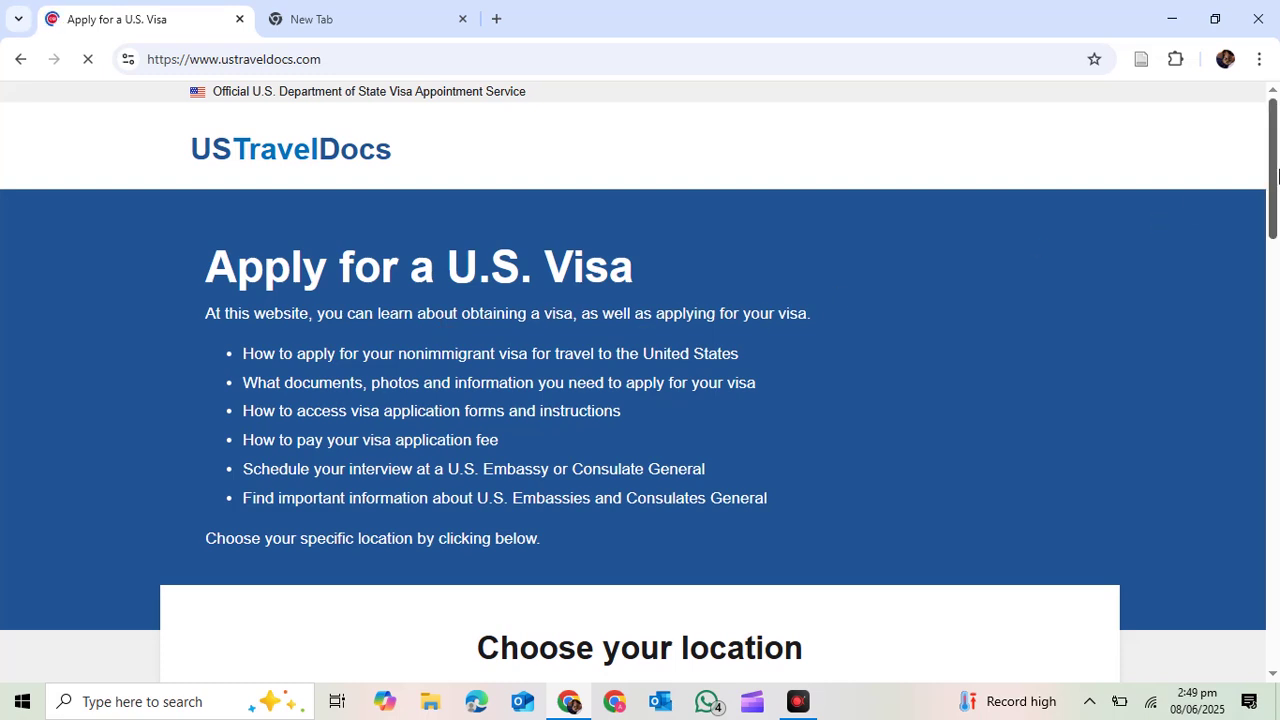
scroll(1278, 176, "down", 1)
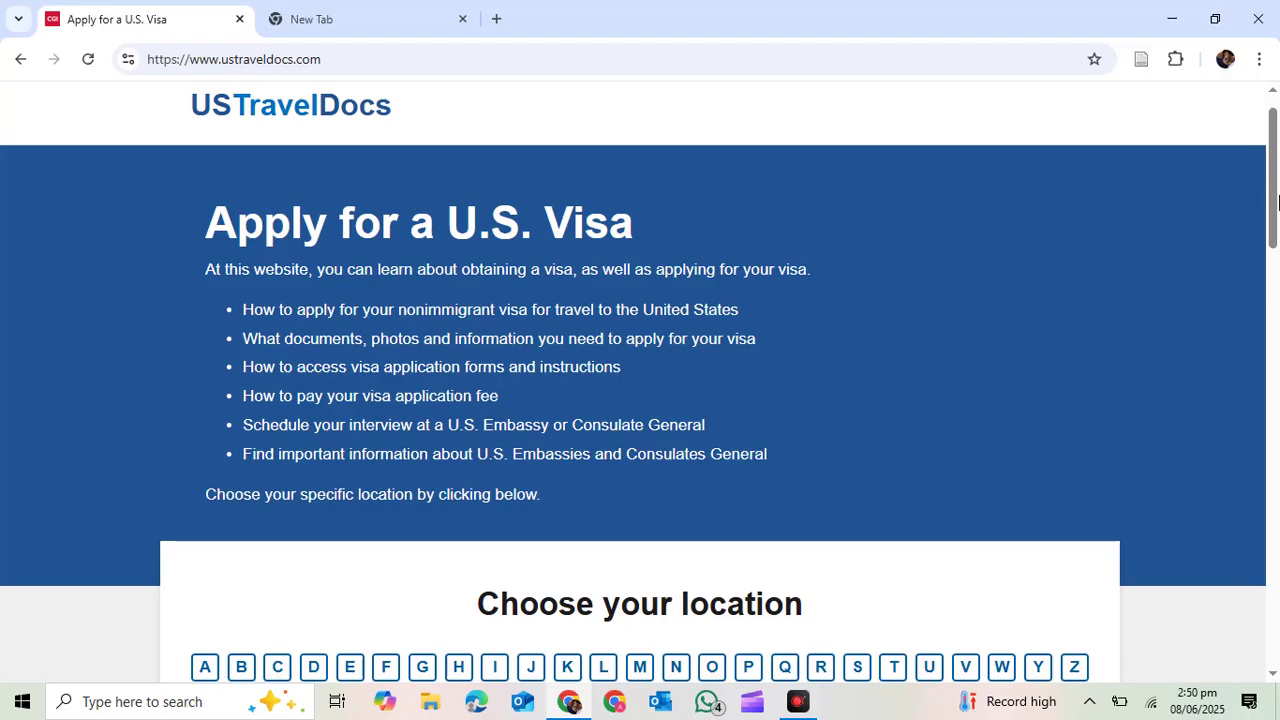
left_click_drag(1278, 203, 1262, 170)
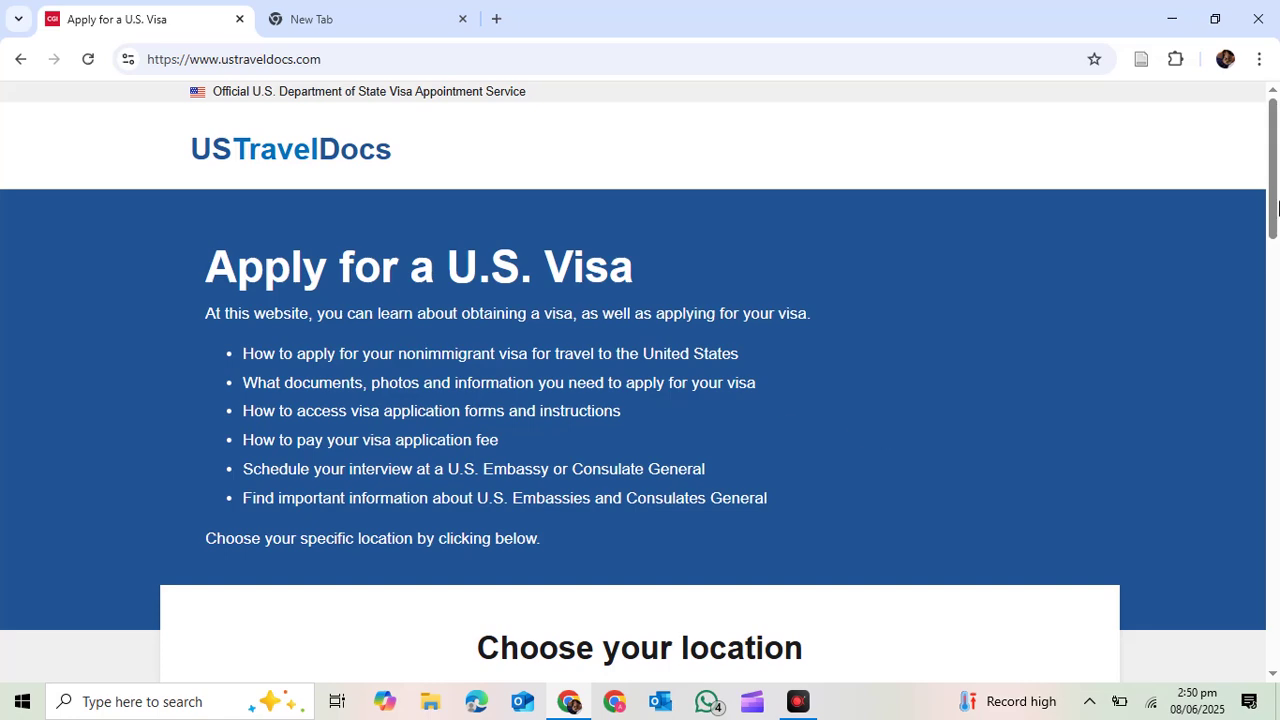
Show the countries listed under I in the Choose your location section
left_click_drag(1278, 207, 1246, 323)
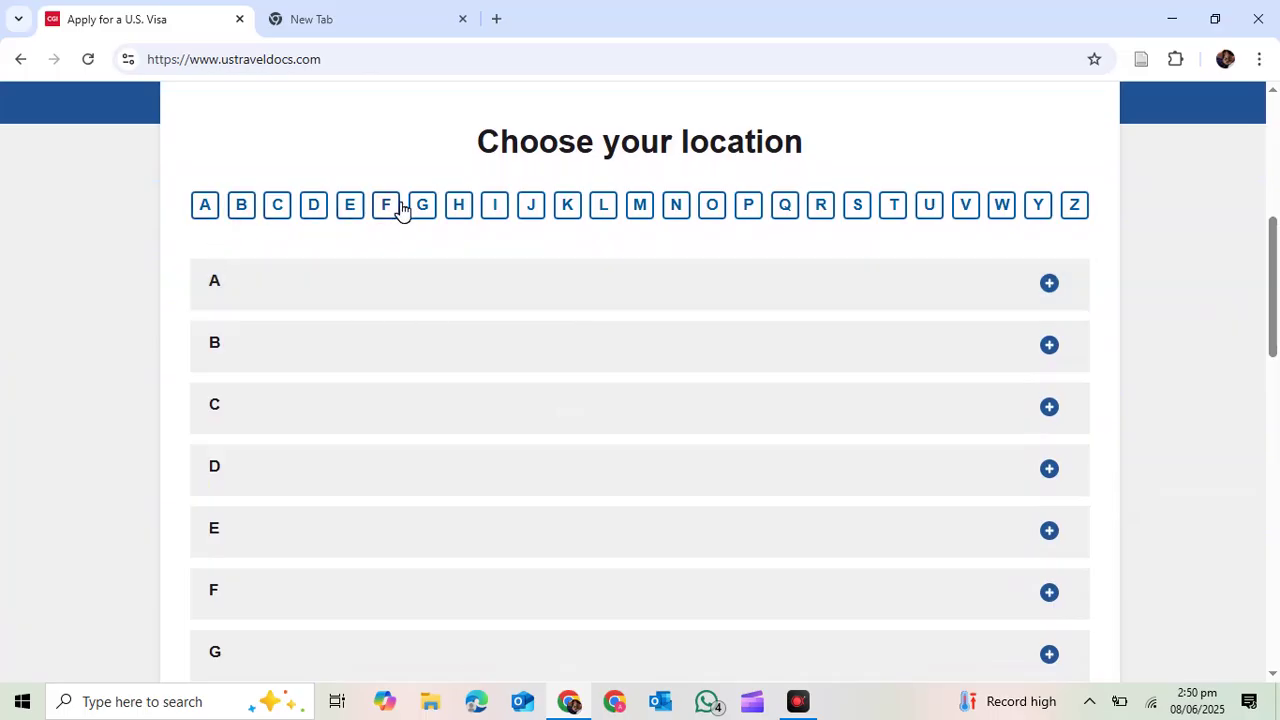
left_click(503, 205)
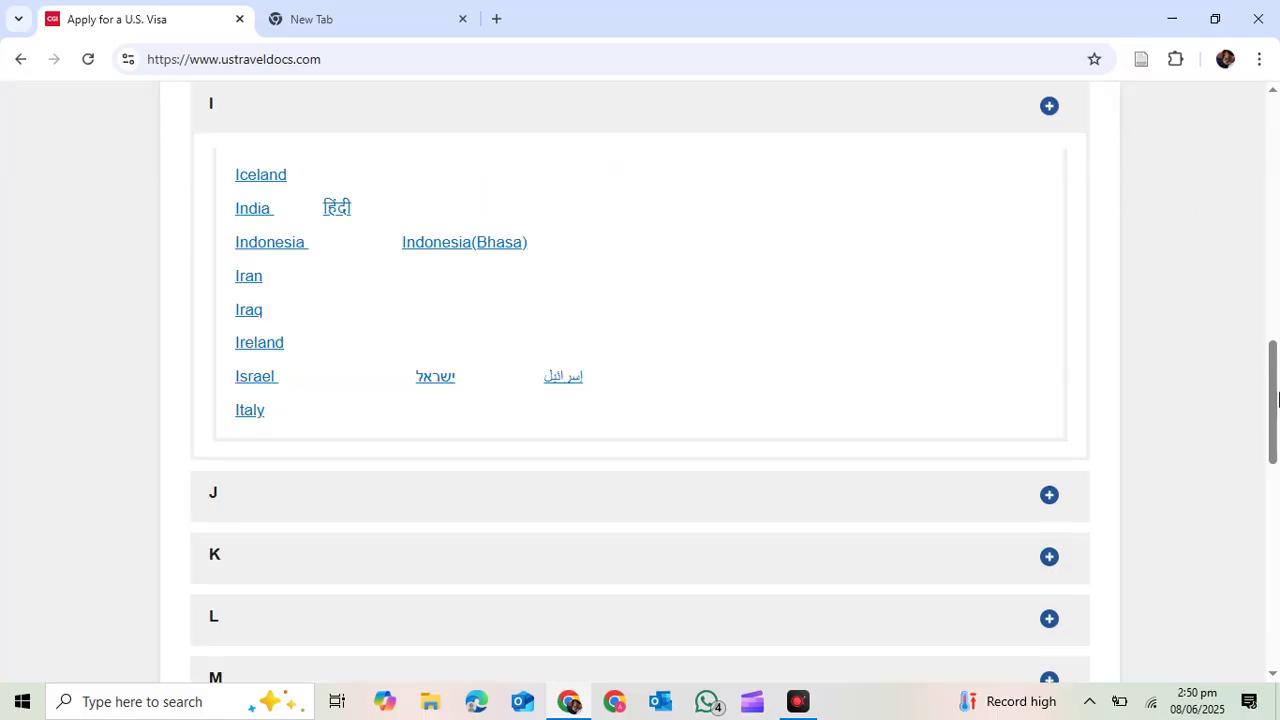
left_click_drag(1278, 400, 1224, 255)
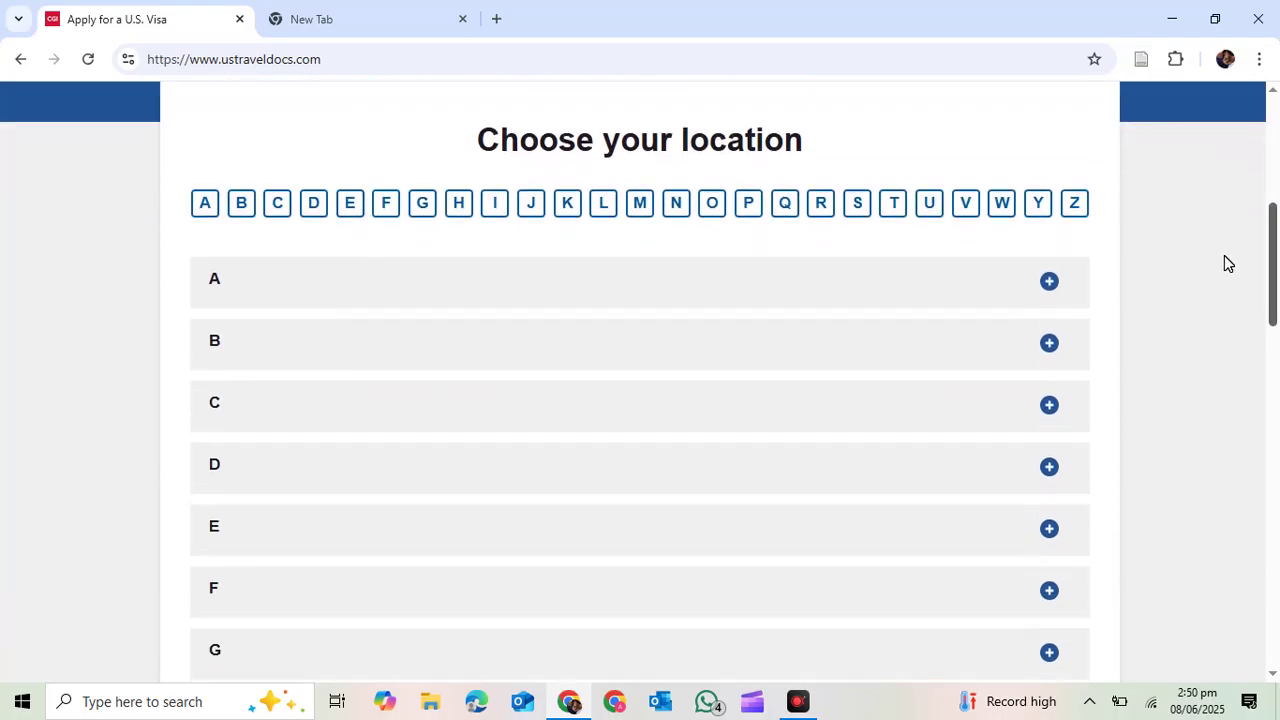
Open the English Pakistan site from the locations under P and close the empty New Tab
left_click(757, 214)
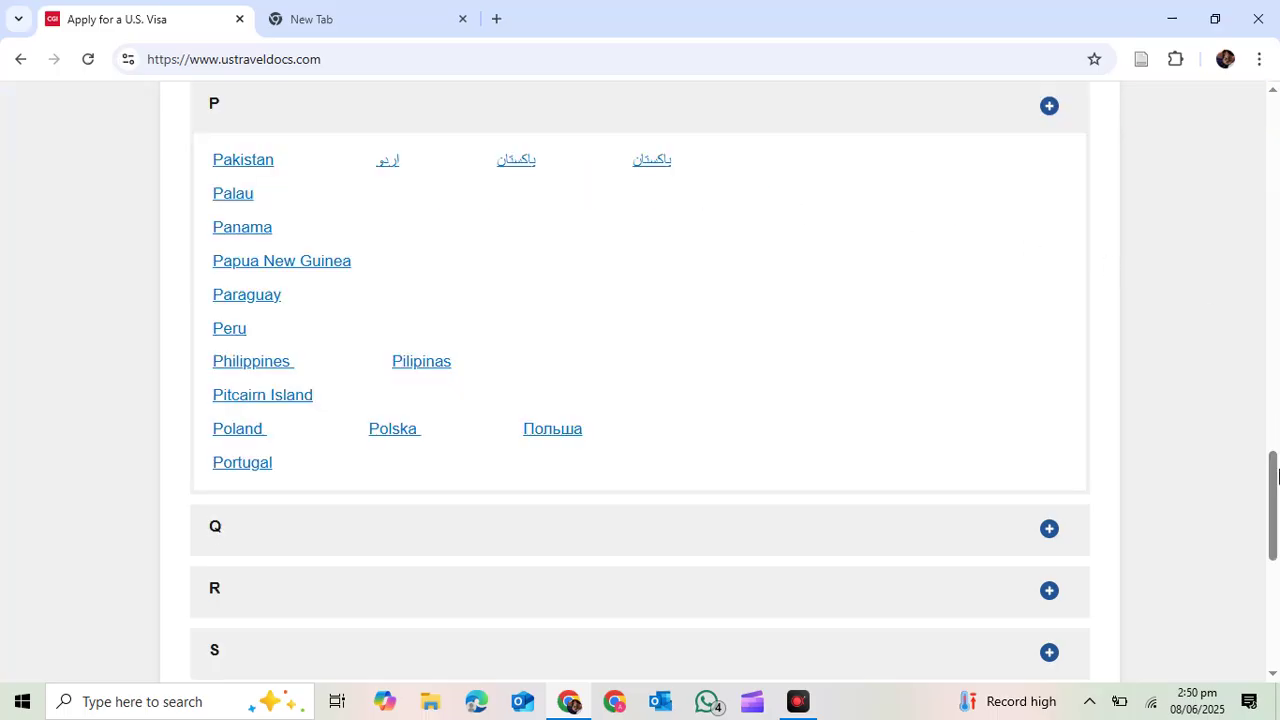
scroll(1277, 470, "up", 1)
left_click(235, 238)
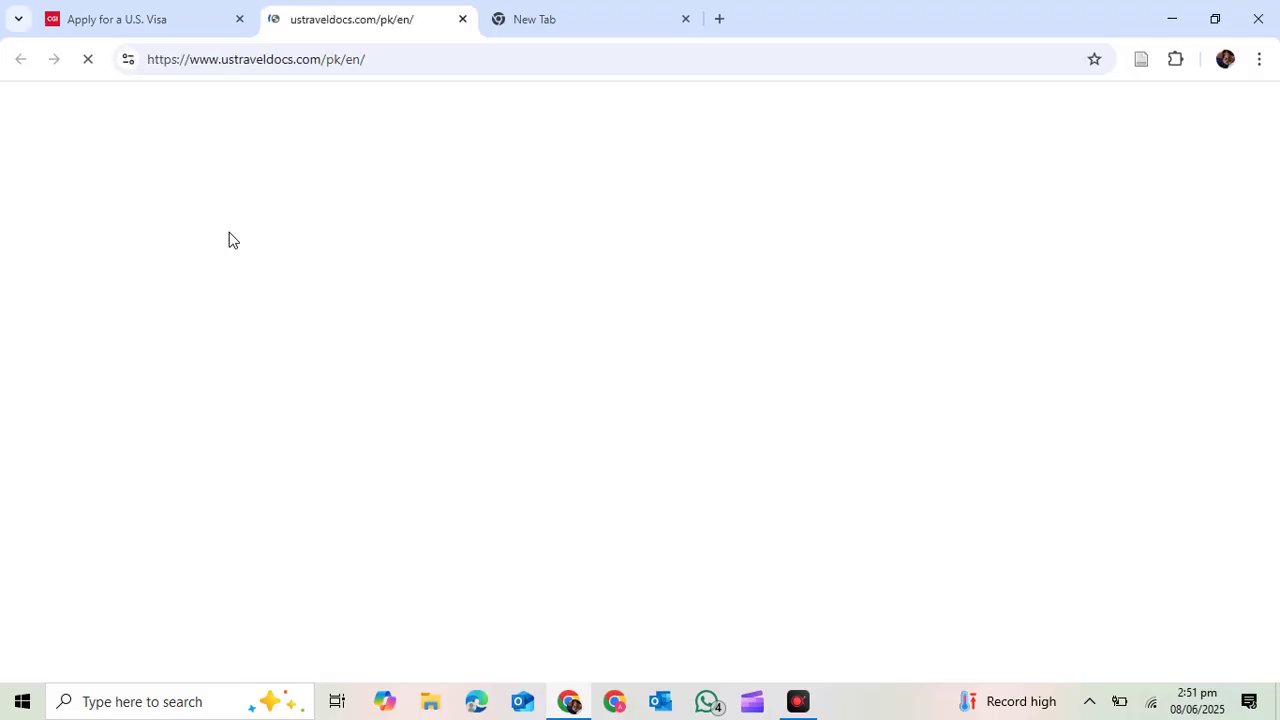
left_click(685, 18)
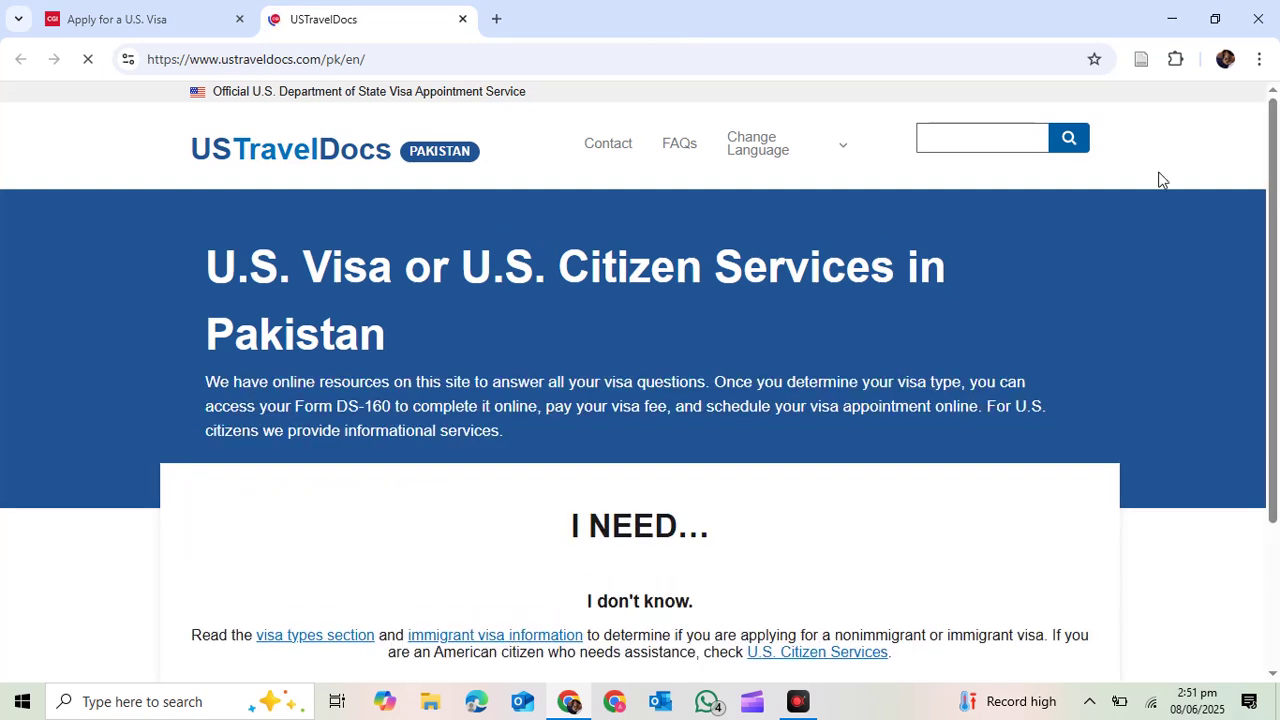
Choose A Nonimmigrant Visa from the I NEED options on the Pakistan site
left_click_drag(1276, 148, 1272, 193)
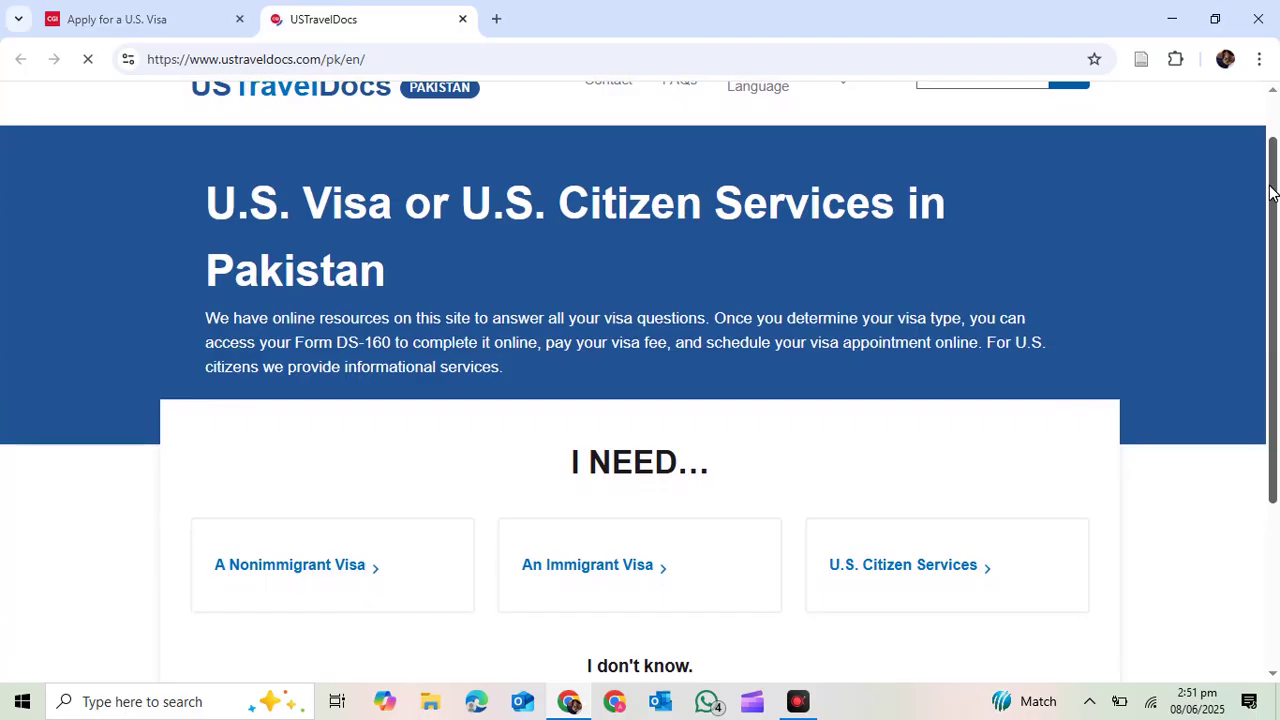
left_click_drag(1272, 193, 1237, 331)
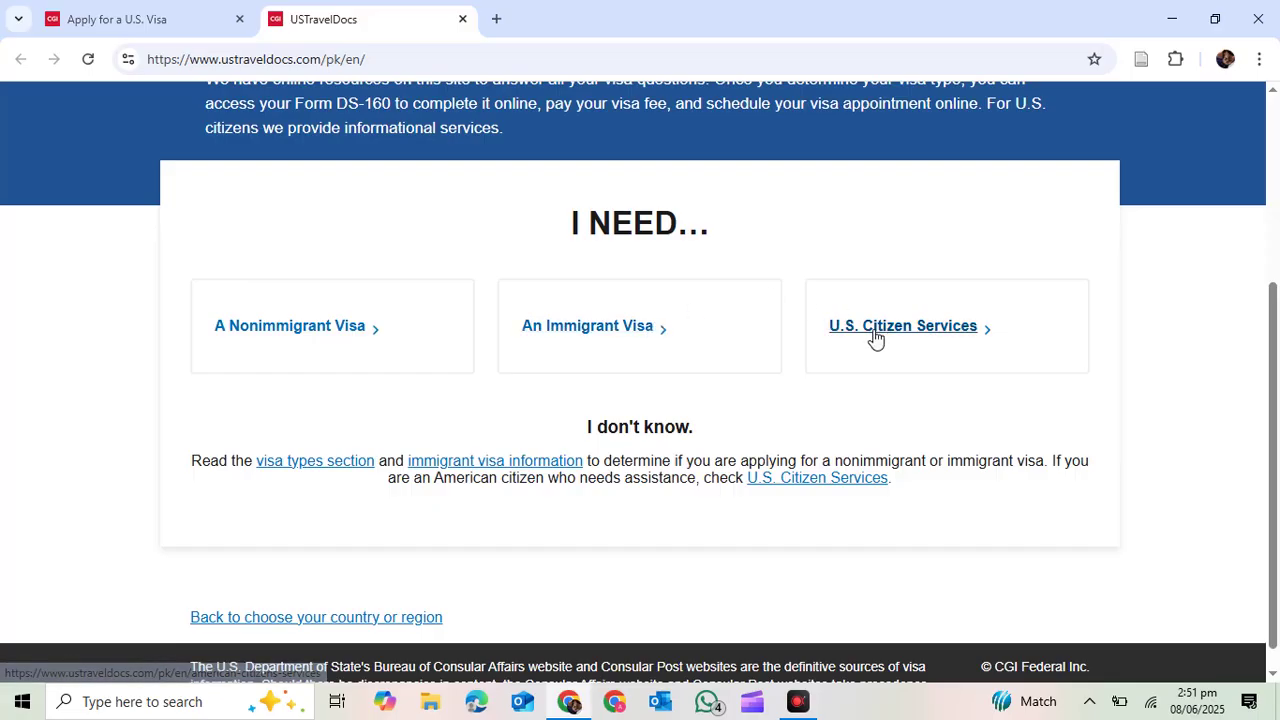
left_click(353, 338)
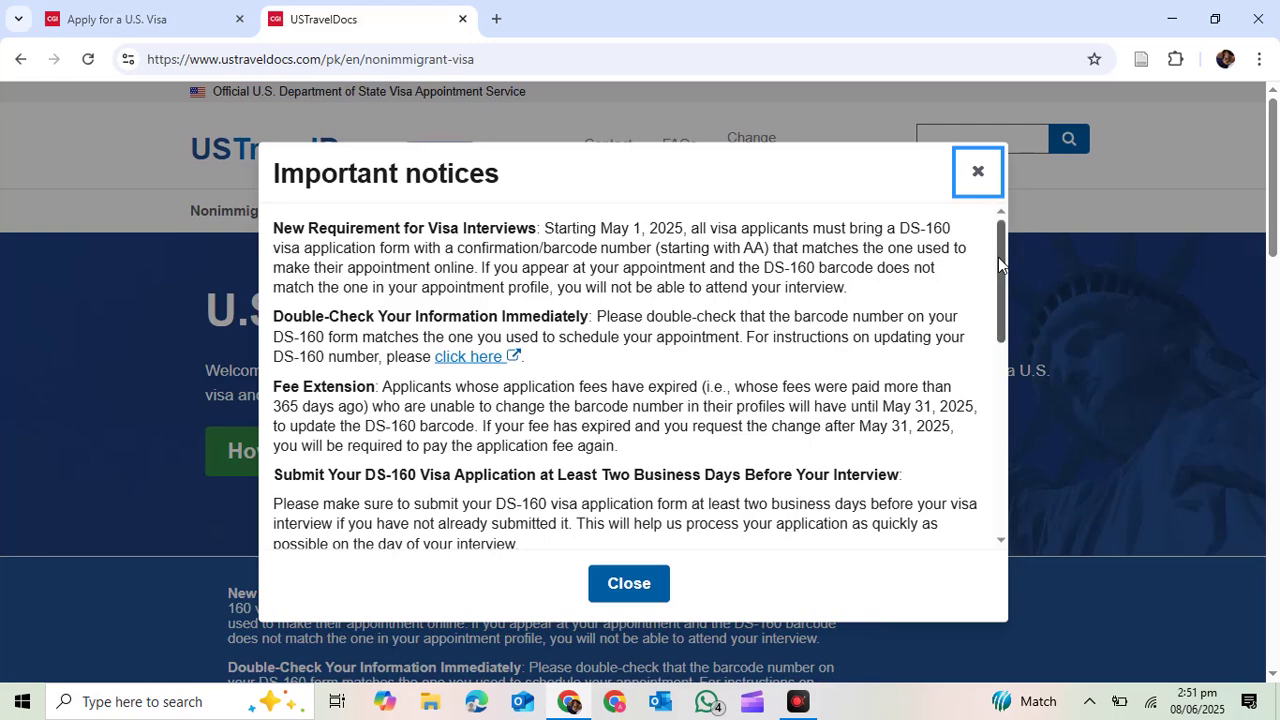
Read the Important notices, including the DS-160 barcode requirement and fee extension, and dismiss them
mouse_move(998, 260)
left_mouse_down()
mouse_move(982, 458)
mouse_move(974, 262)
left_mouse_up()
left_click_drag(275, 230, 518, 230)
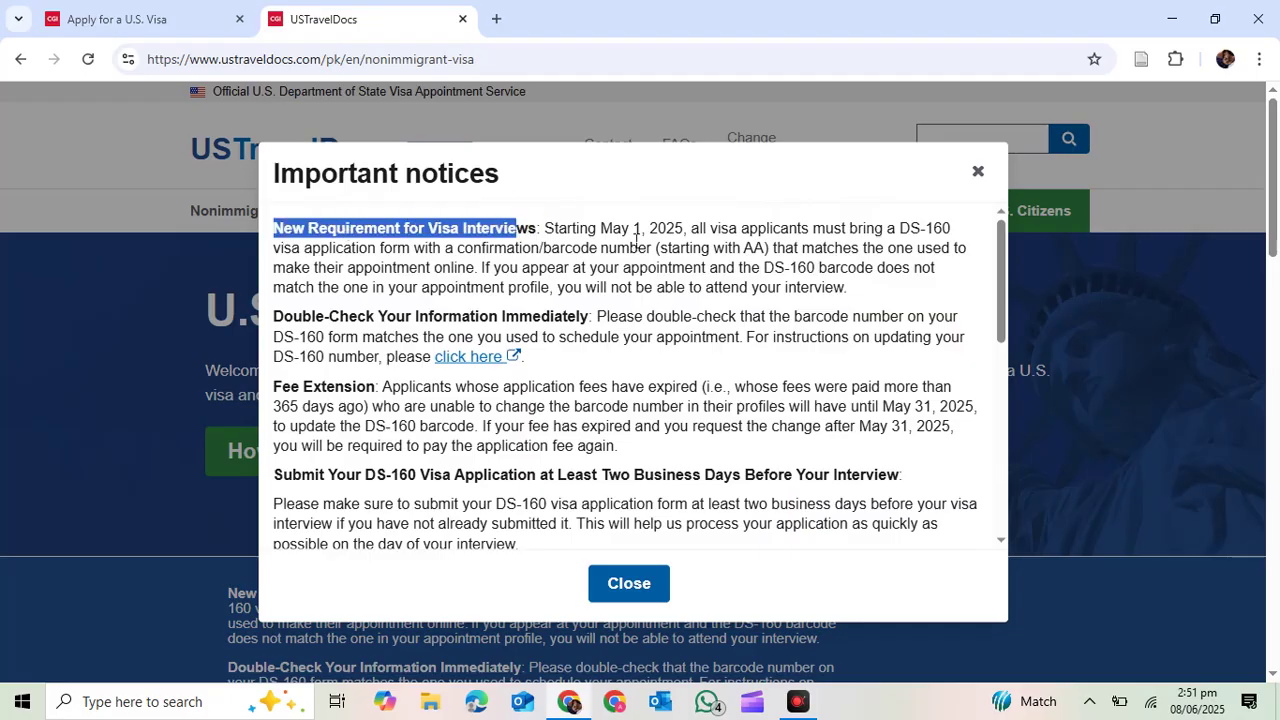
left_click(740, 233)
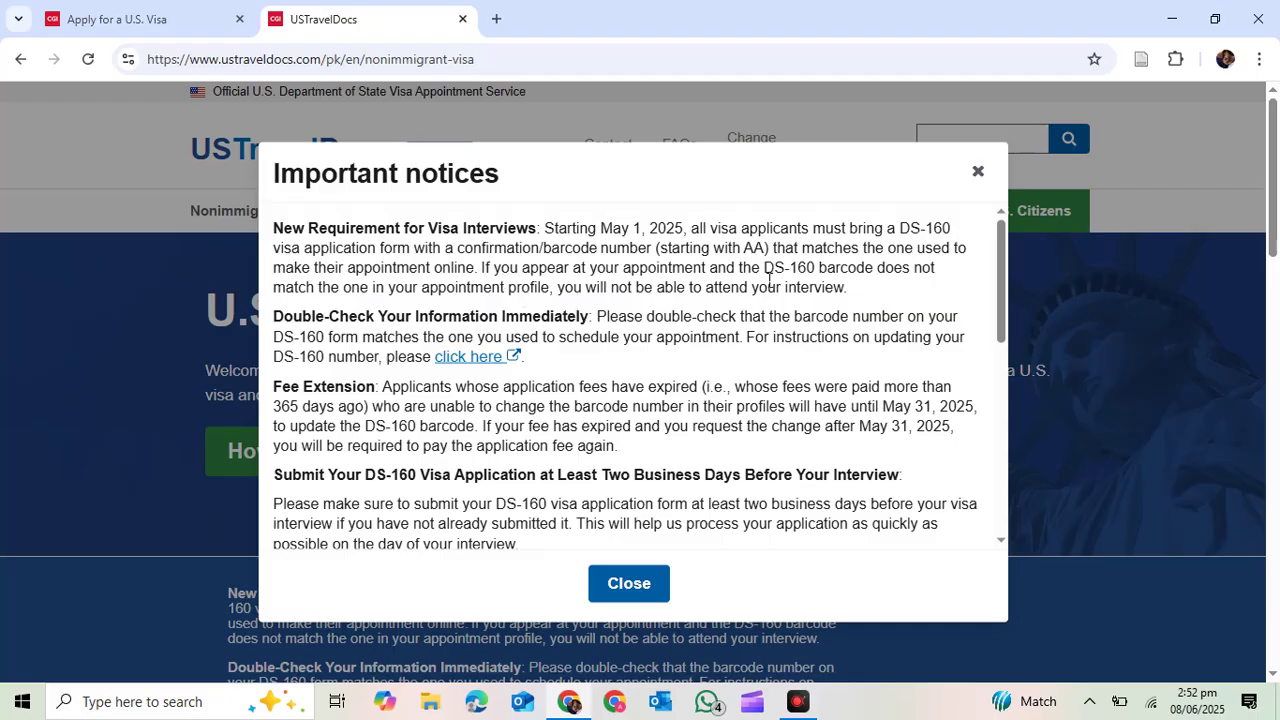
left_click_drag(766, 279, 866, 281)
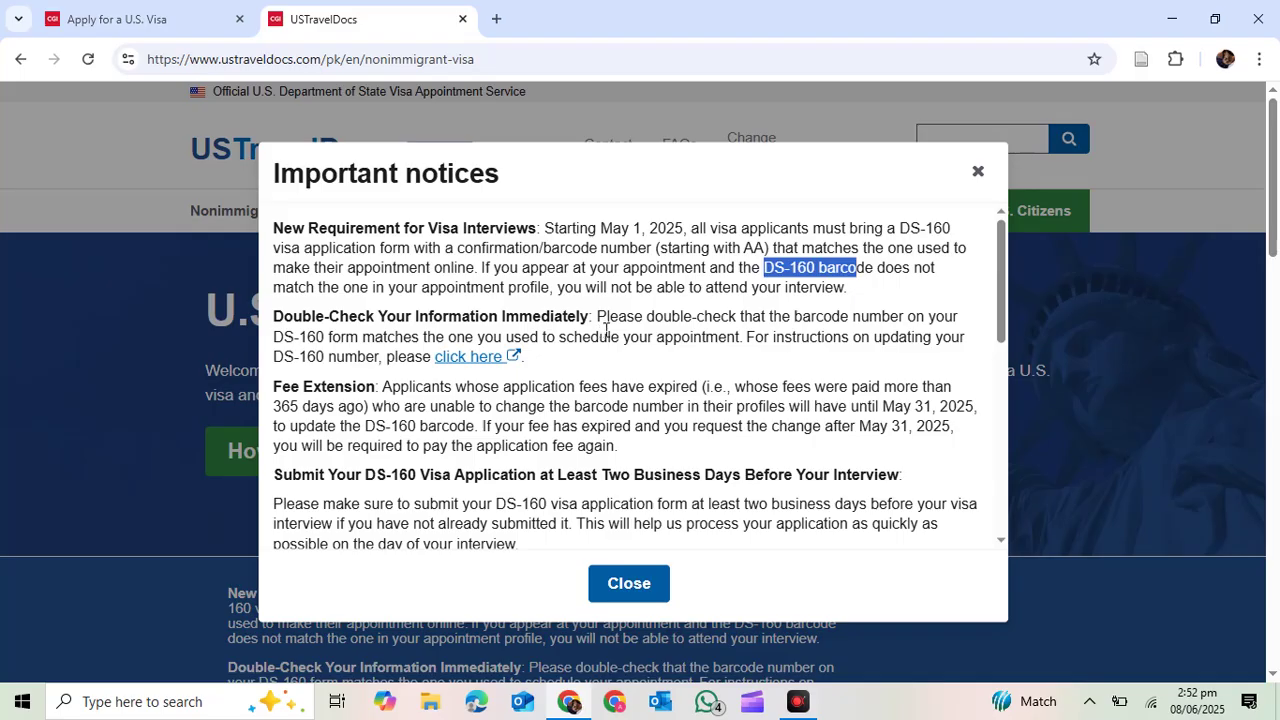
left_click_drag(999, 318, 996, 344)
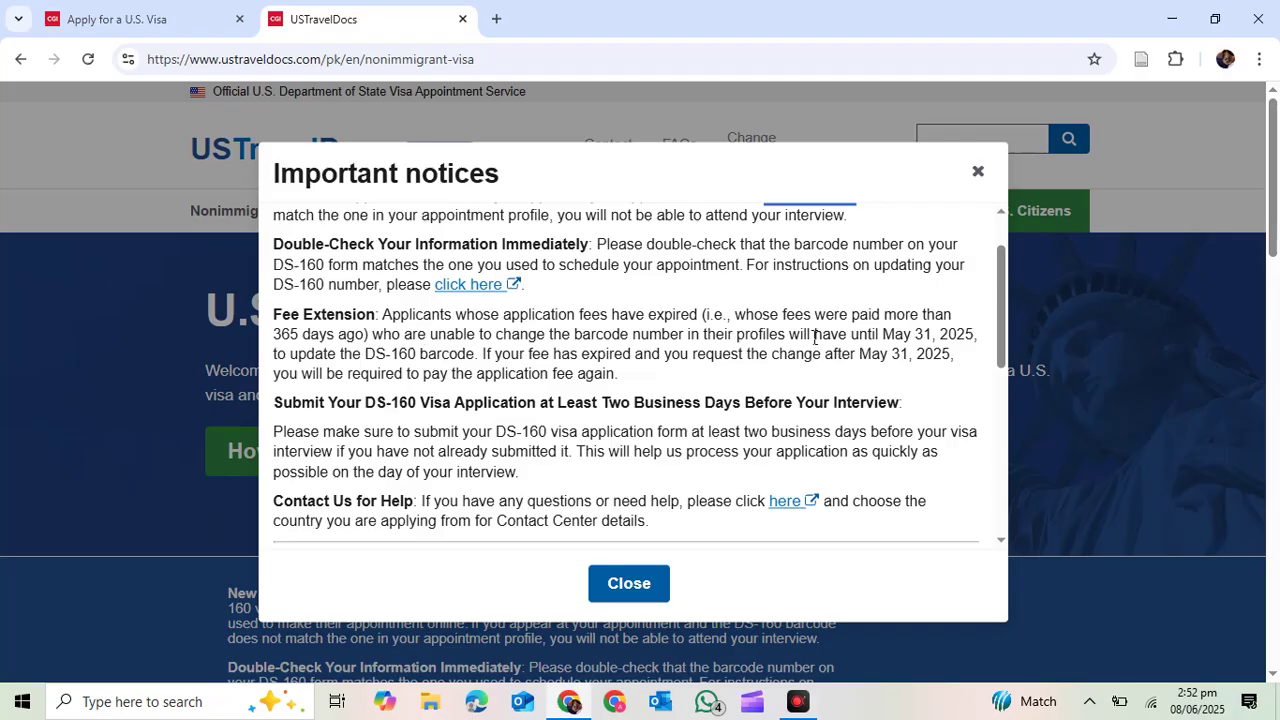
left_click(414, 368)
left_click_drag(1000, 352, 981, 526)
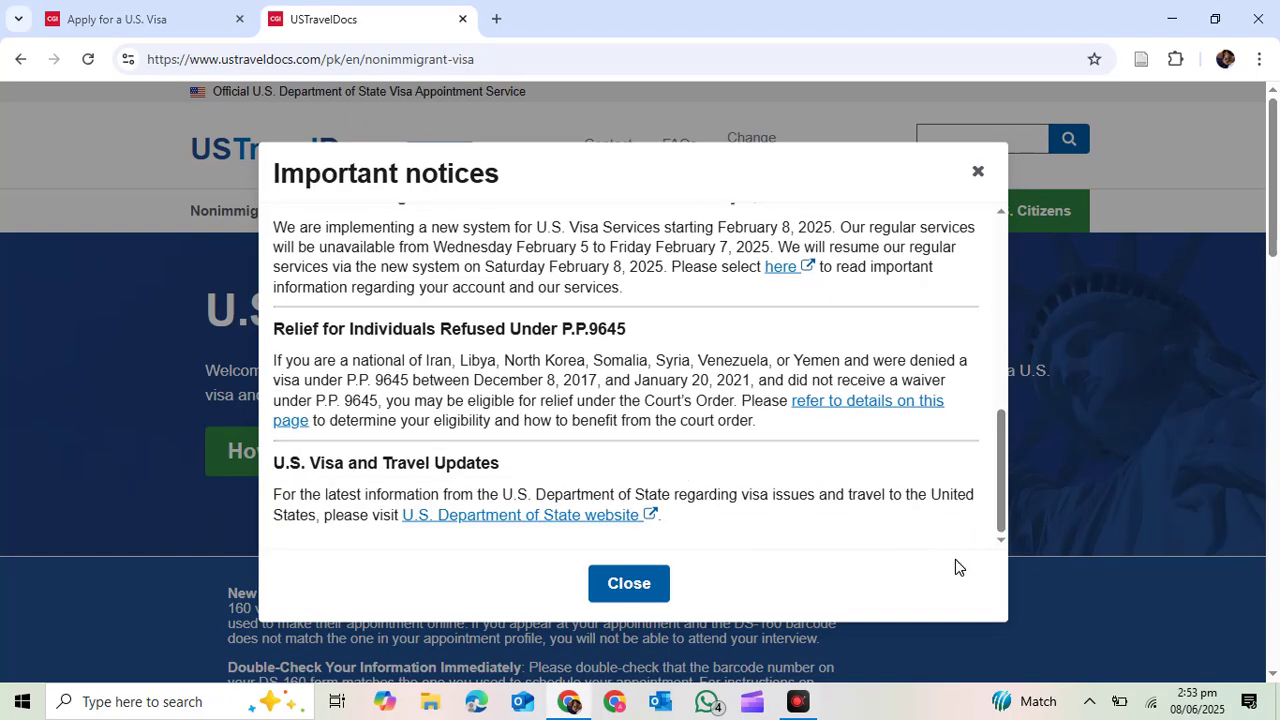
left_click(666, 586)
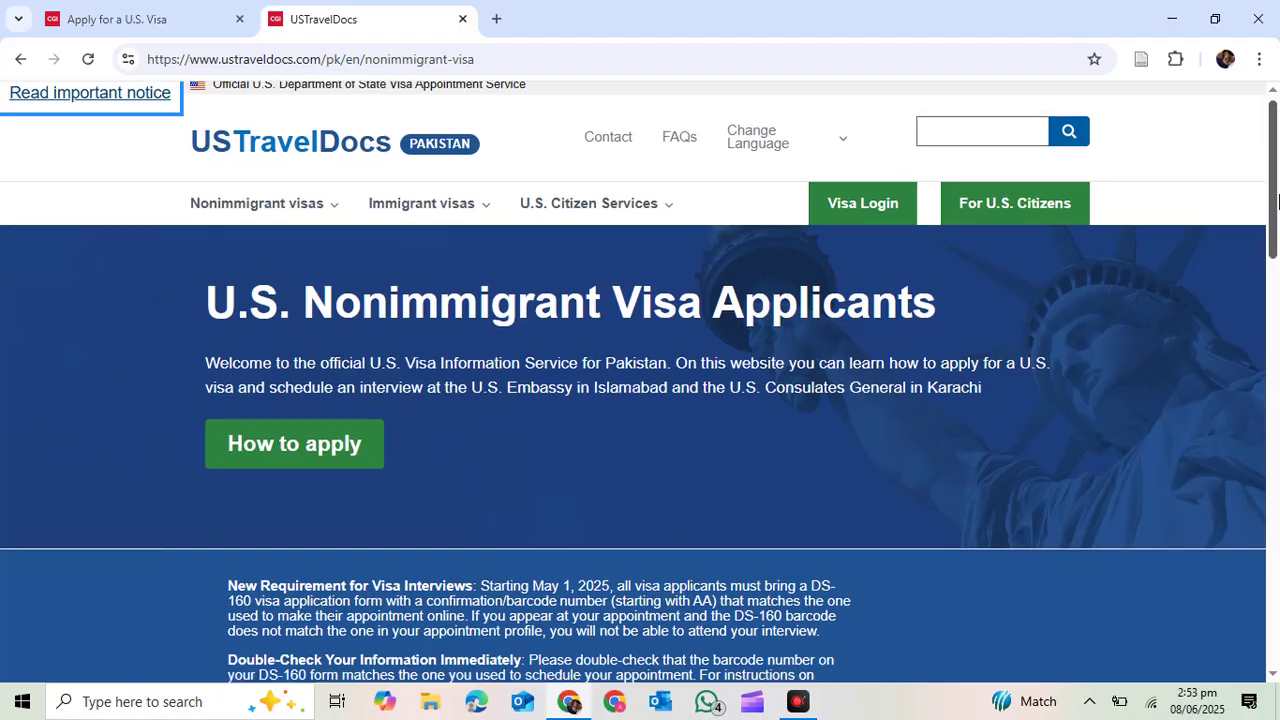
Open Step 4, Schedule your appointment, from the How to apply for nonimmigrant visa steps
scroll(1278, 197, "down", 1)
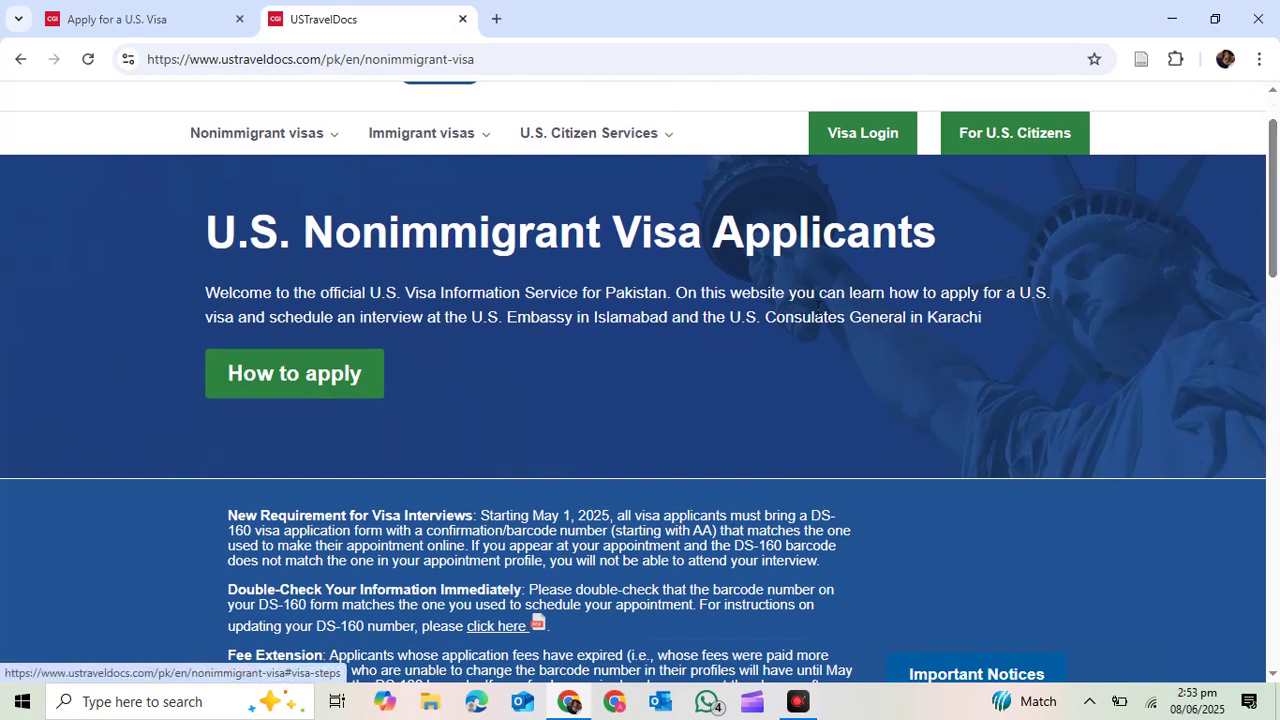
left_click_drag(1270, 218, 1266, 415)
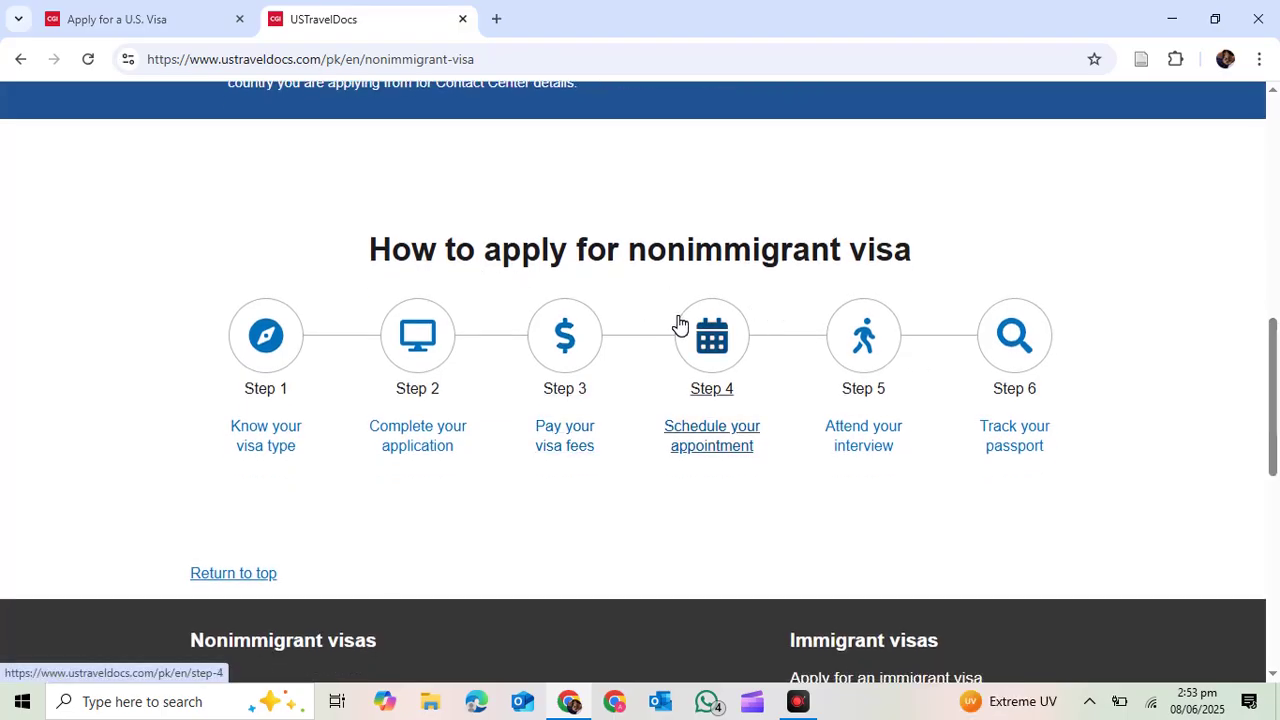
left_click(729, 410)
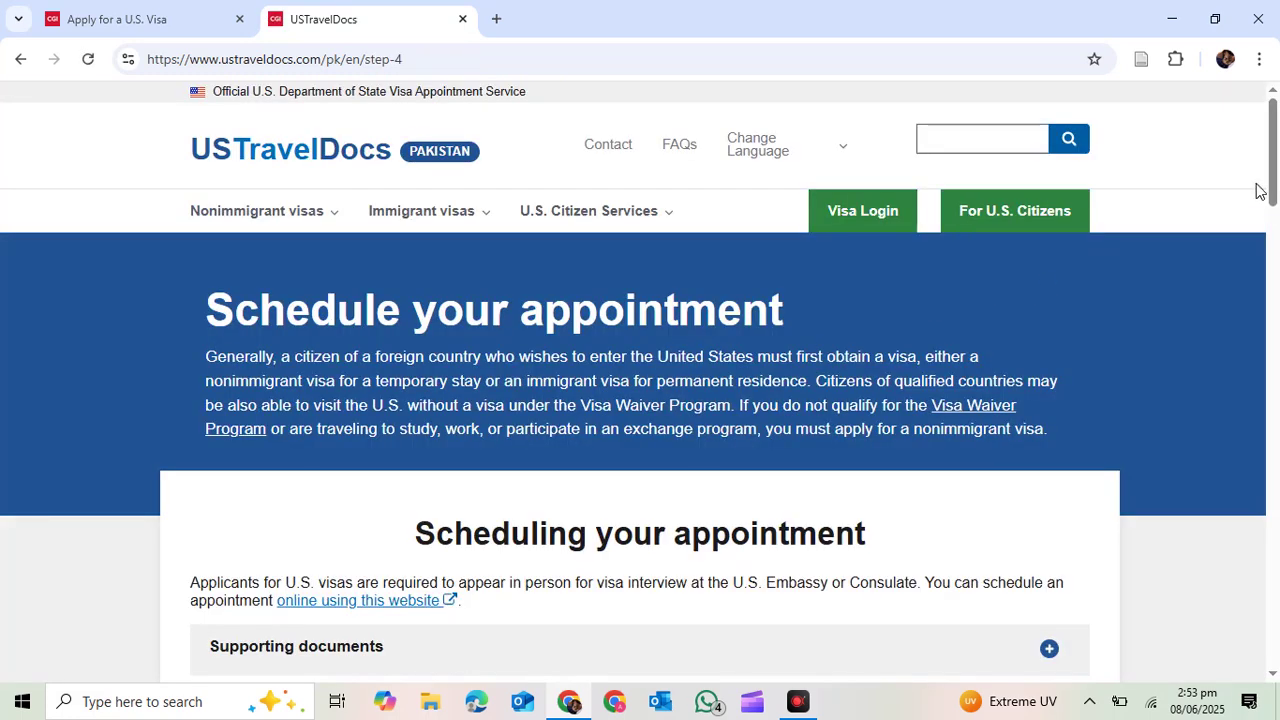
Read the Scheduling your appointment introduction and the requirements listed under Supporting documents
left_click_drag(1277, 177, 1272, 233)
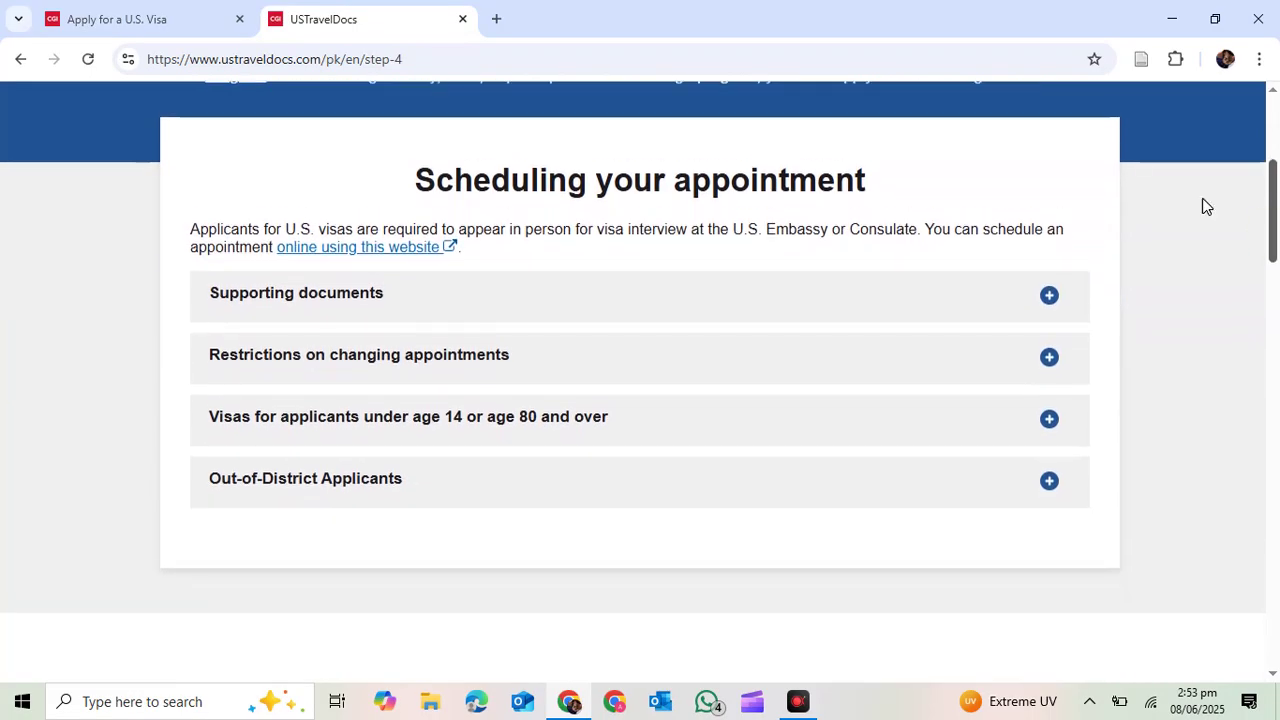
left_click_drag(436, 190, 827, 234)
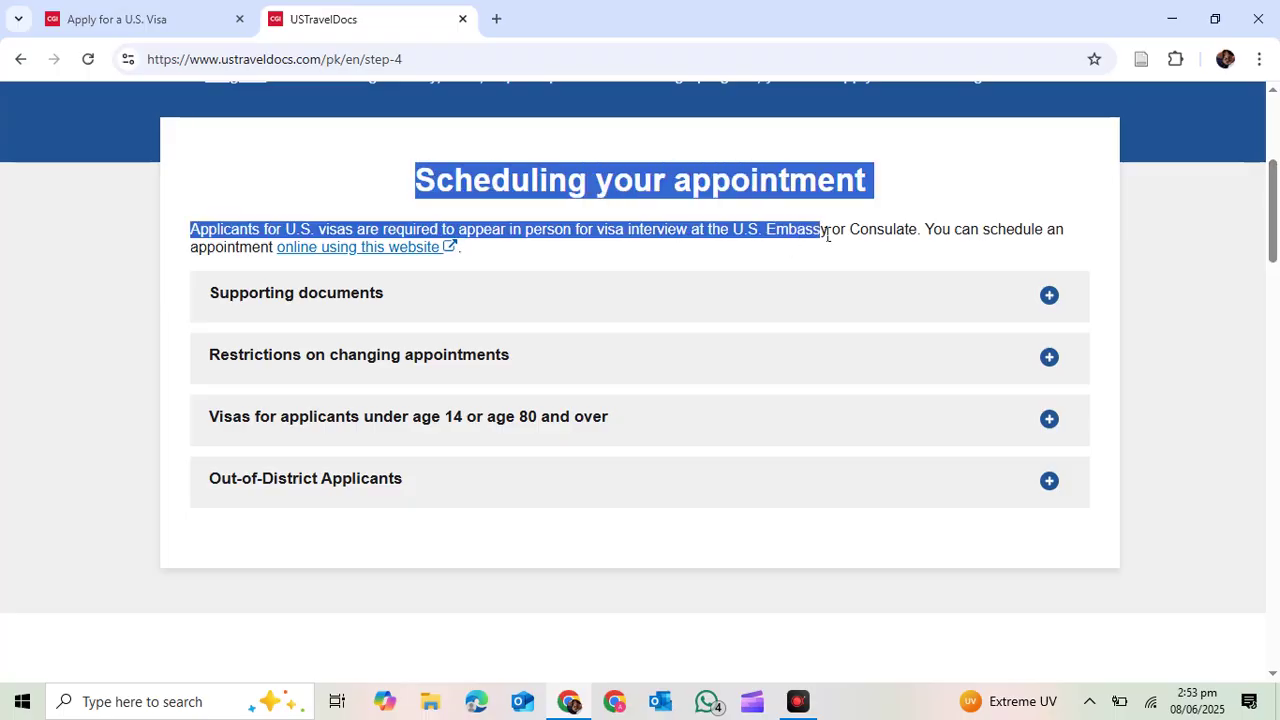
left_click(566, 243)
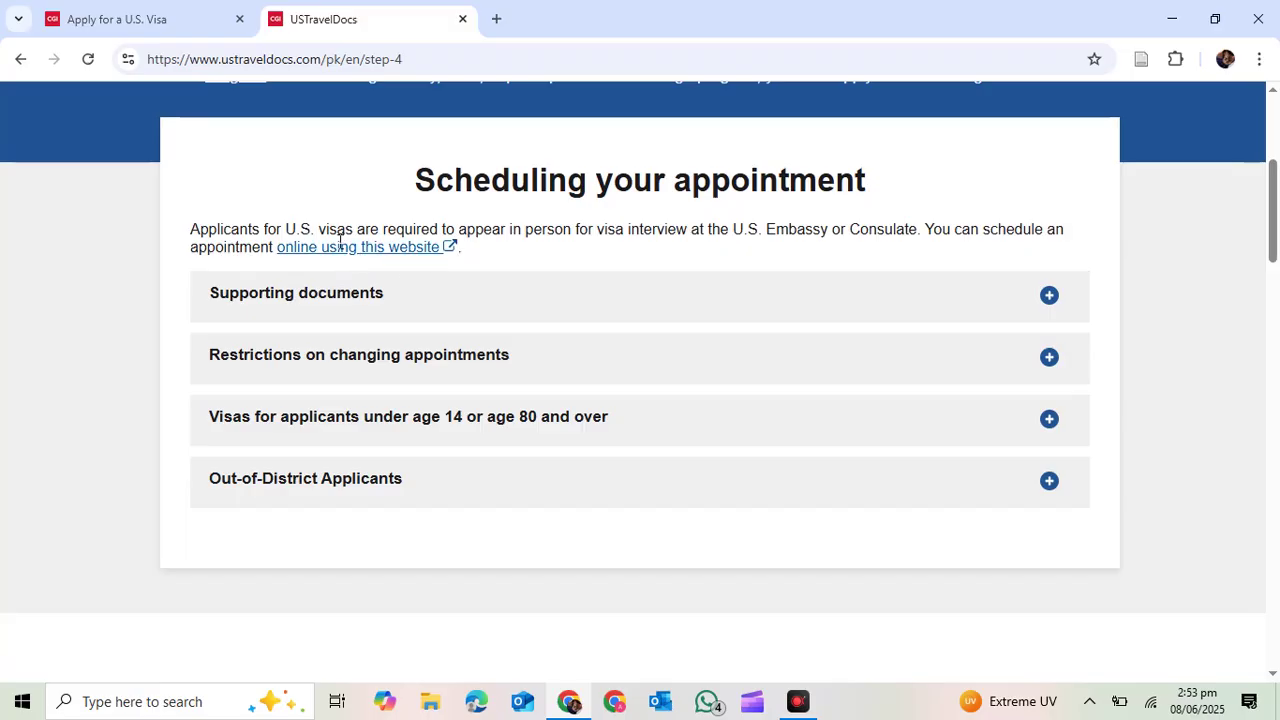
left_click(1048, 298)
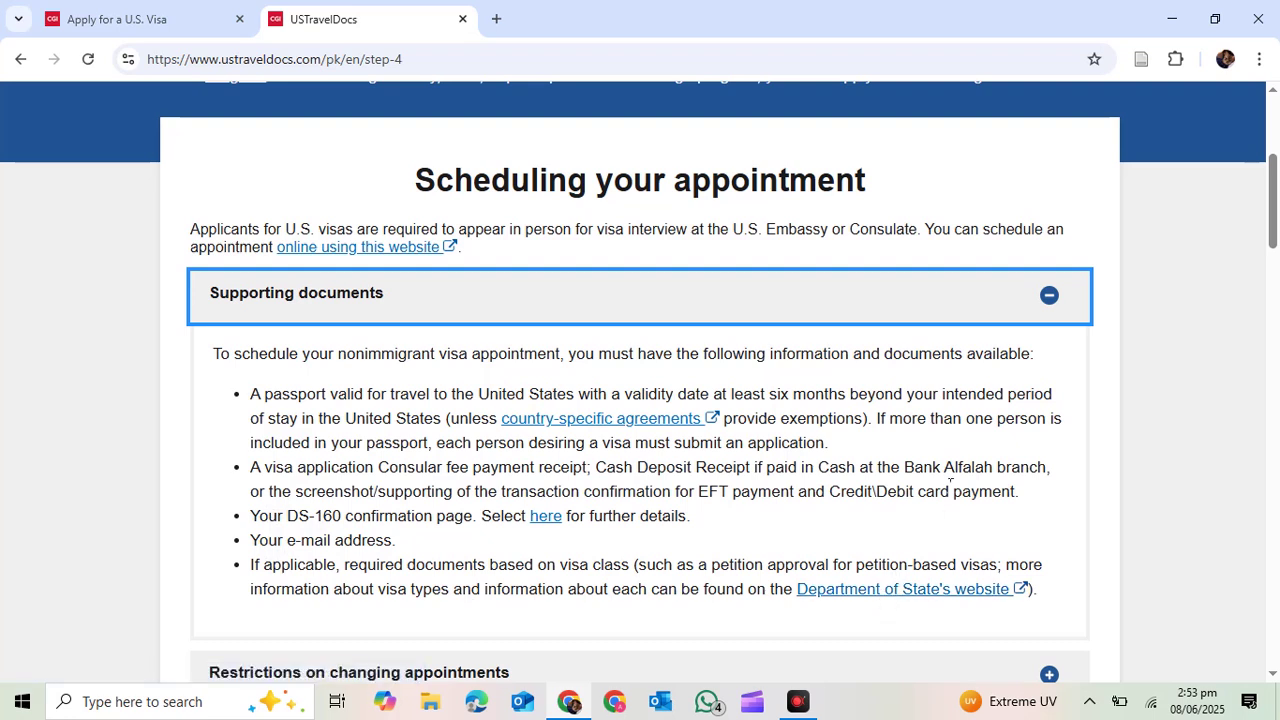
left_click(1049, 296)
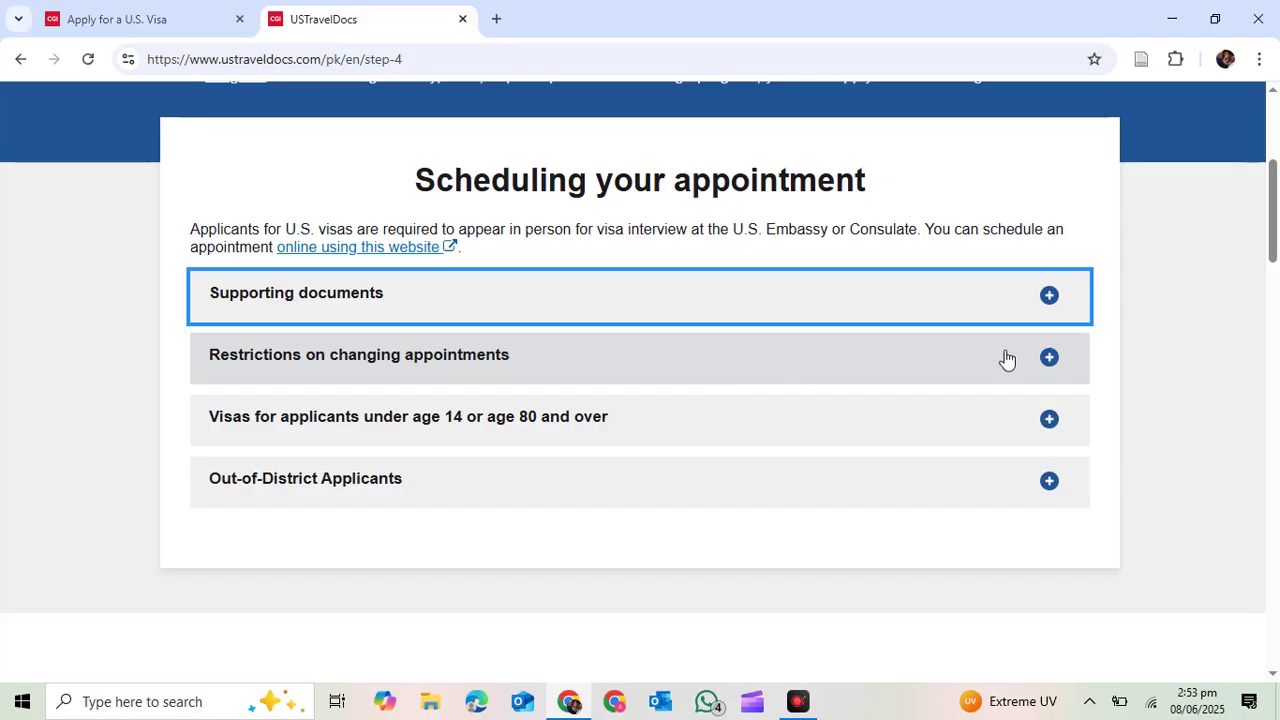
Check the sections on restrictions on changing appointments, applicants under age 14 or age 80 and over, and Out-of-District Applicants
left_click(1039, 360)
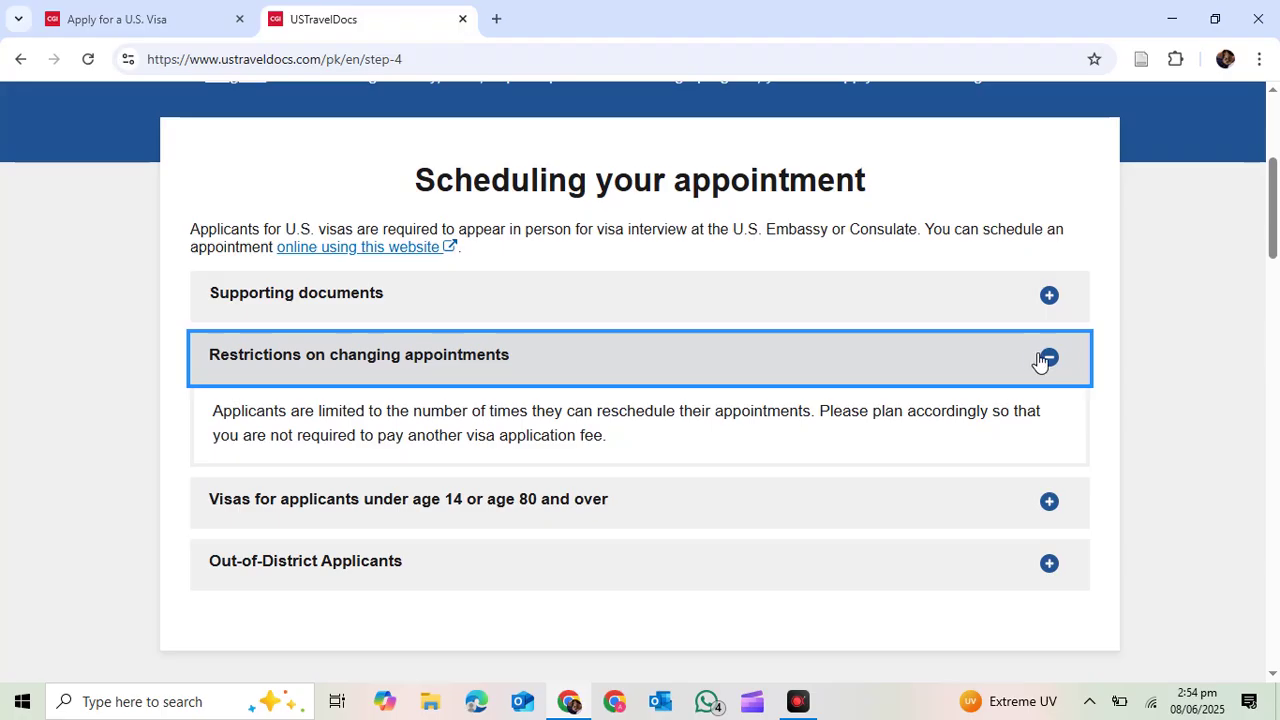
left_click(1047, 357)
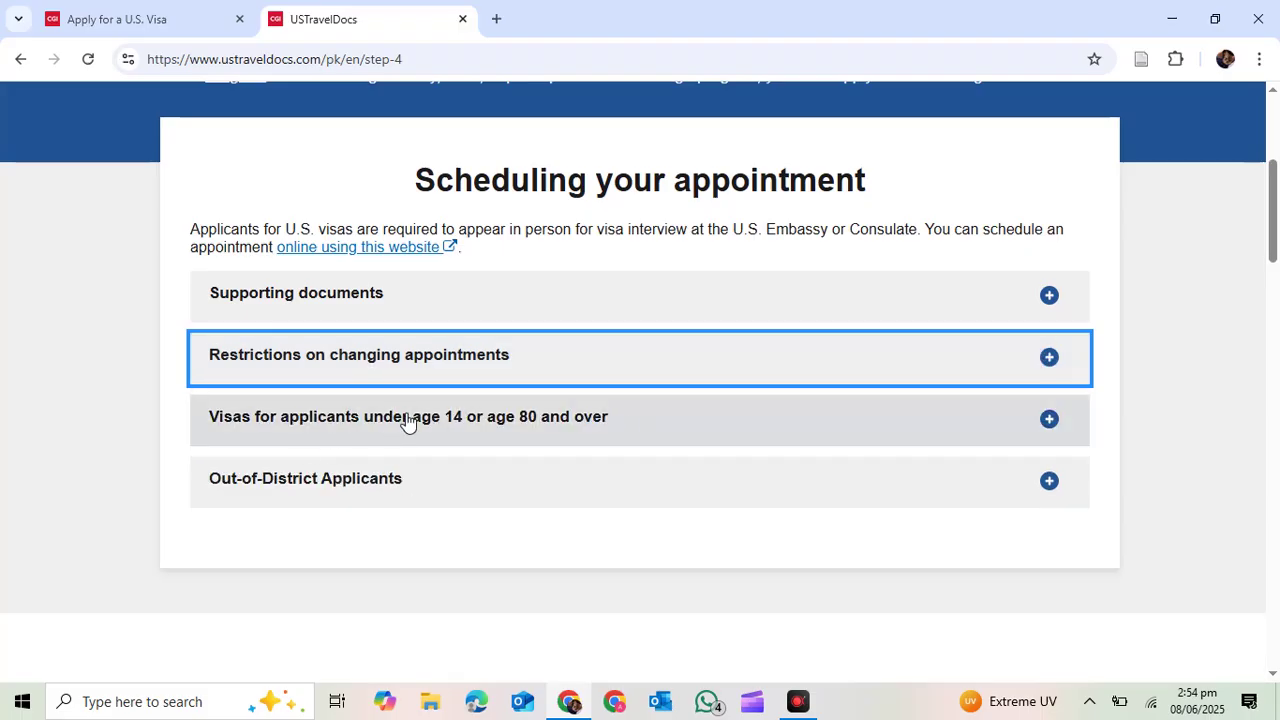
left_click(490, 420)
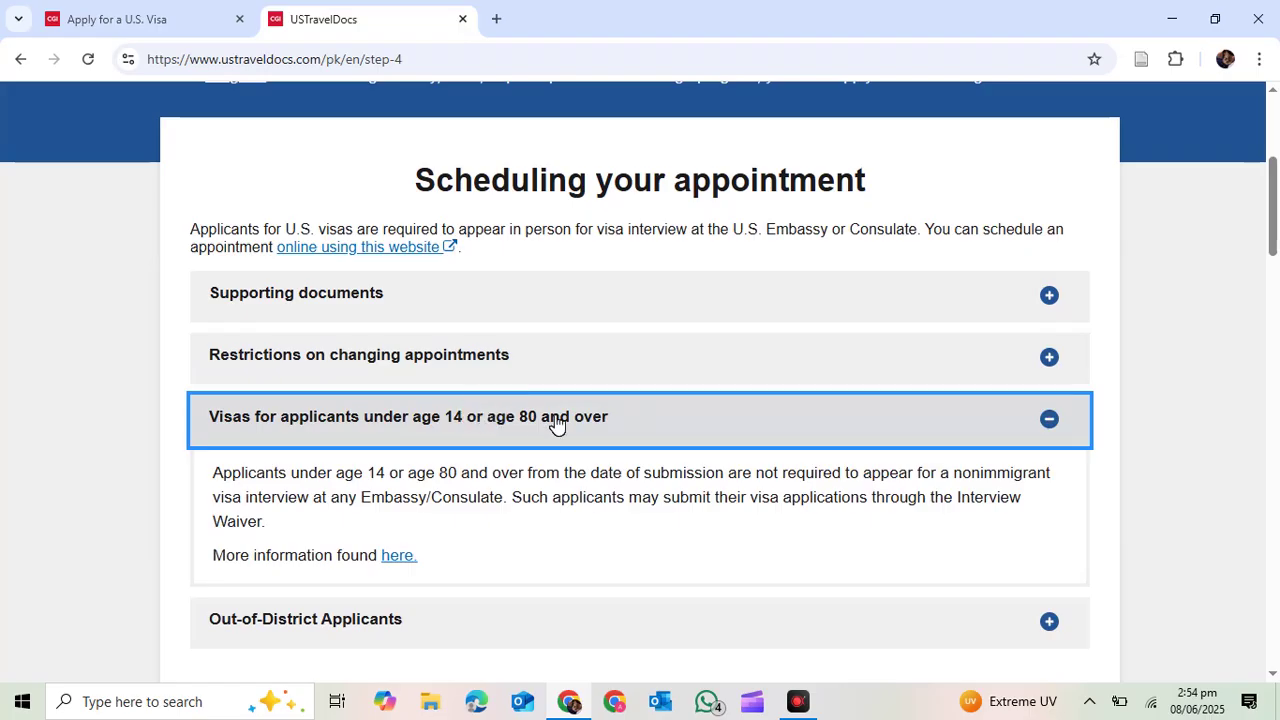
left_click(1060, 431)
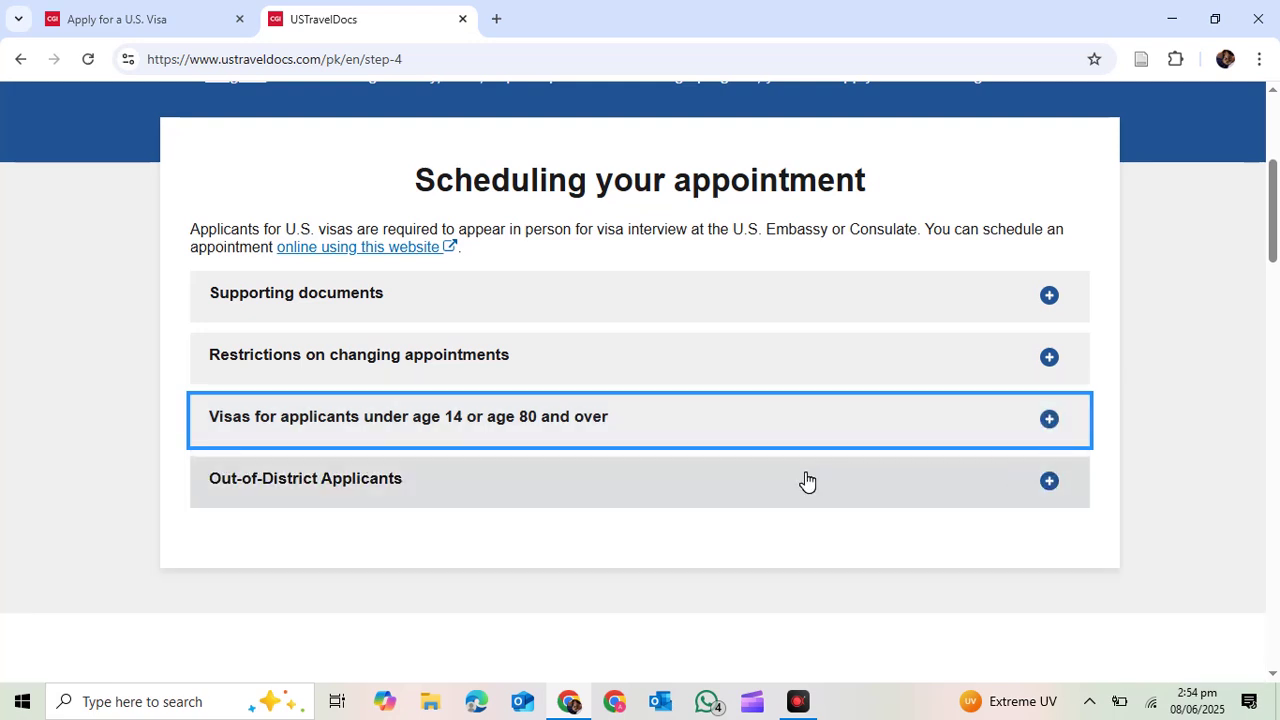
left_click(807, 481)
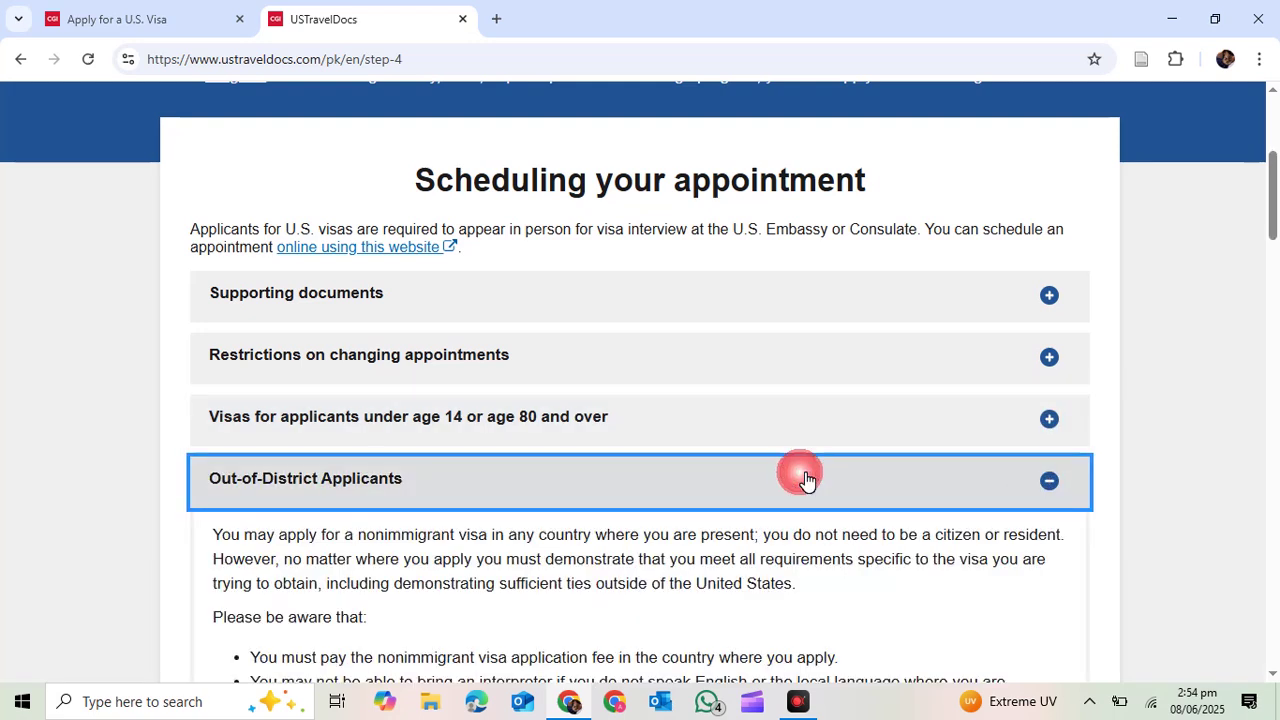
left_click(807, 481)
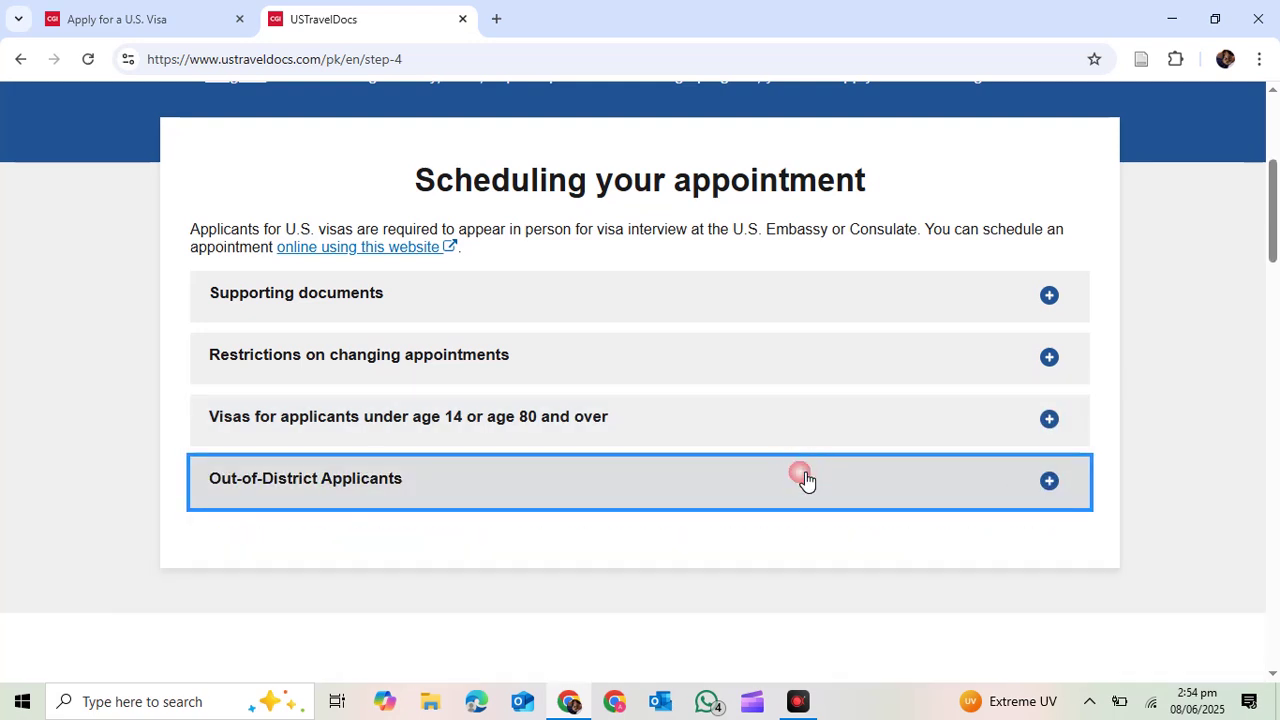
Open the online scheduling website linked in the Scheduling your appointment introduction
left_click(371, 257)
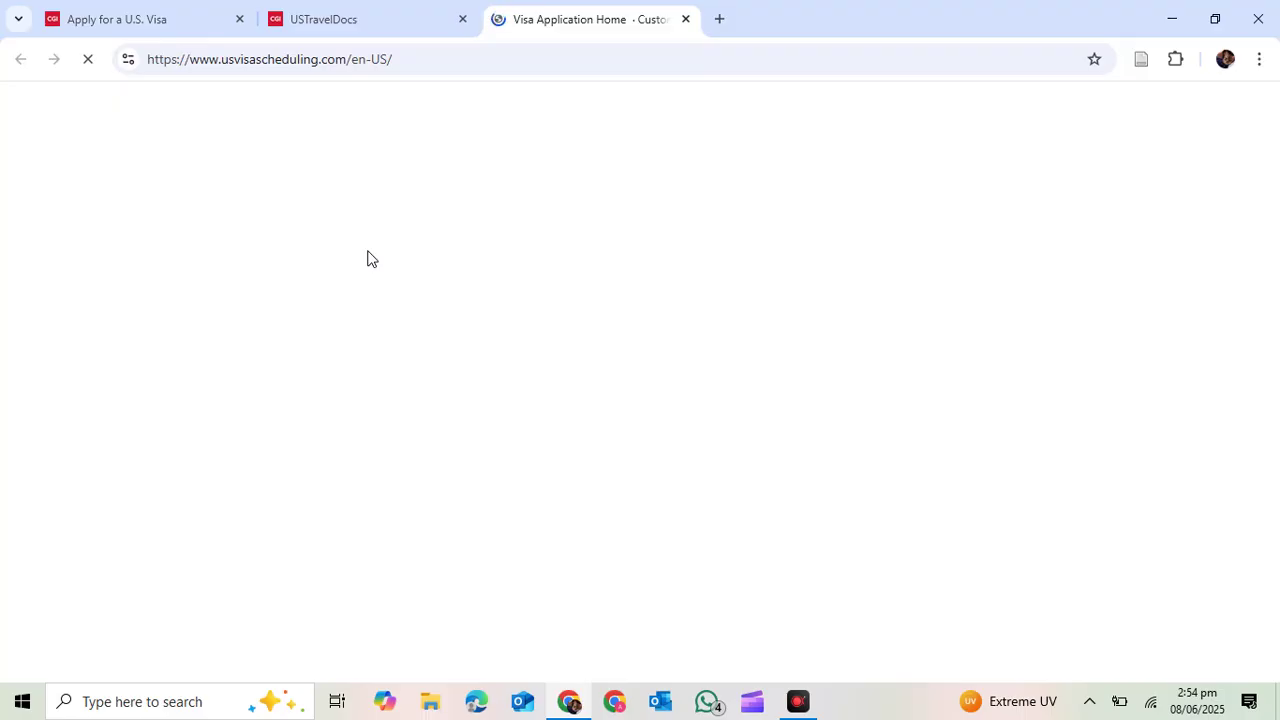
left_click(386, 8)
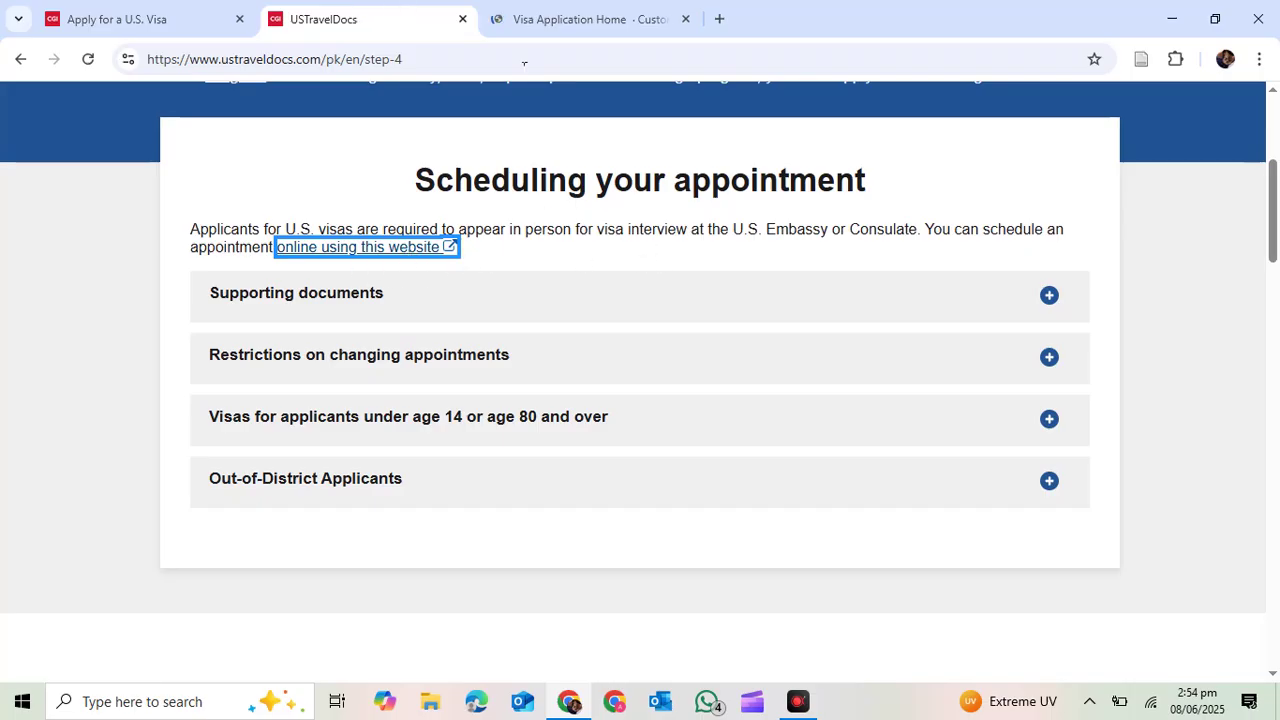
left_click(533, 6)
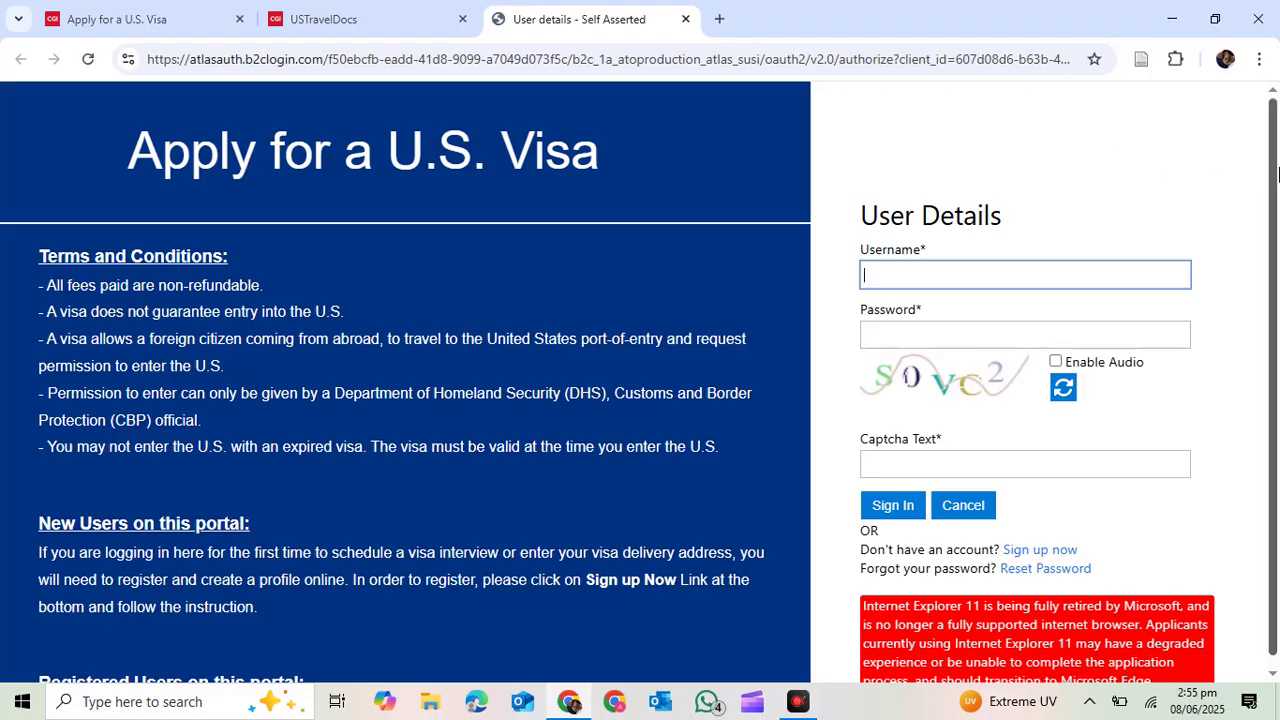
Look over the sign-in form's Username and Password fields and open the Sign up now registration form for a new account
scroll(1274, 205, "down", 1)
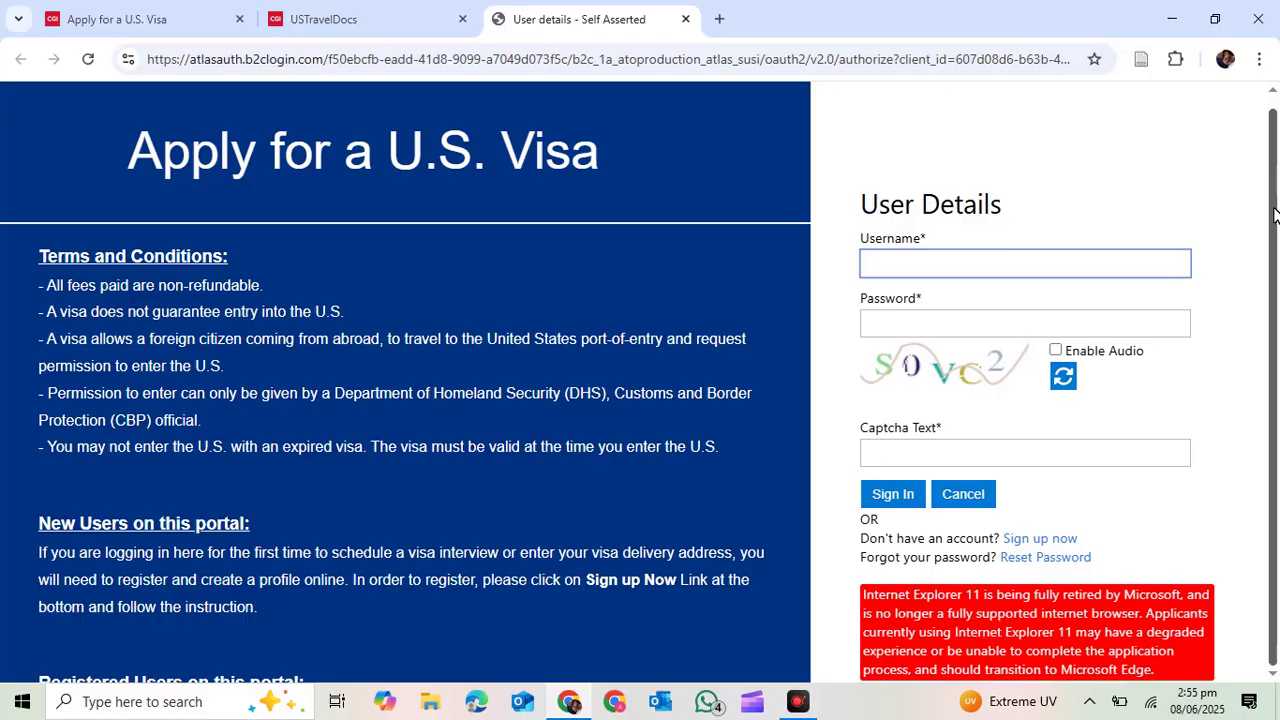
left_click(972, 326)
left_click(934, 270)
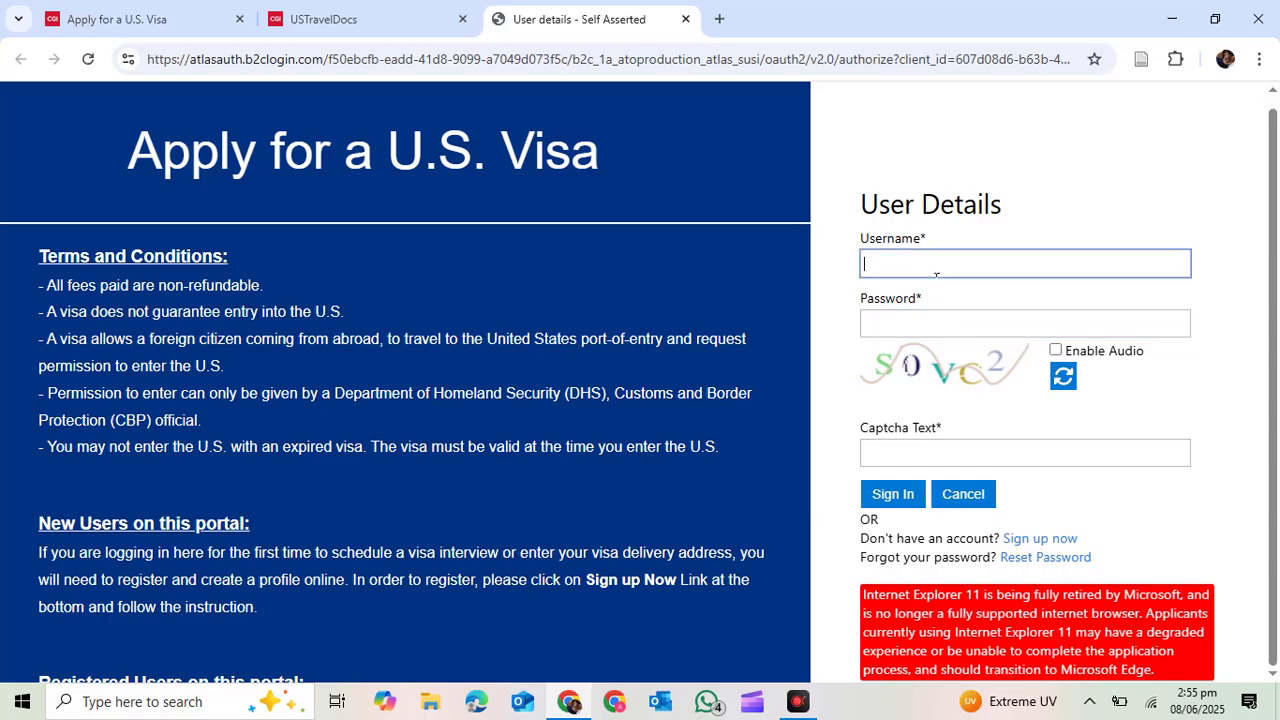
left_click(930, 333)
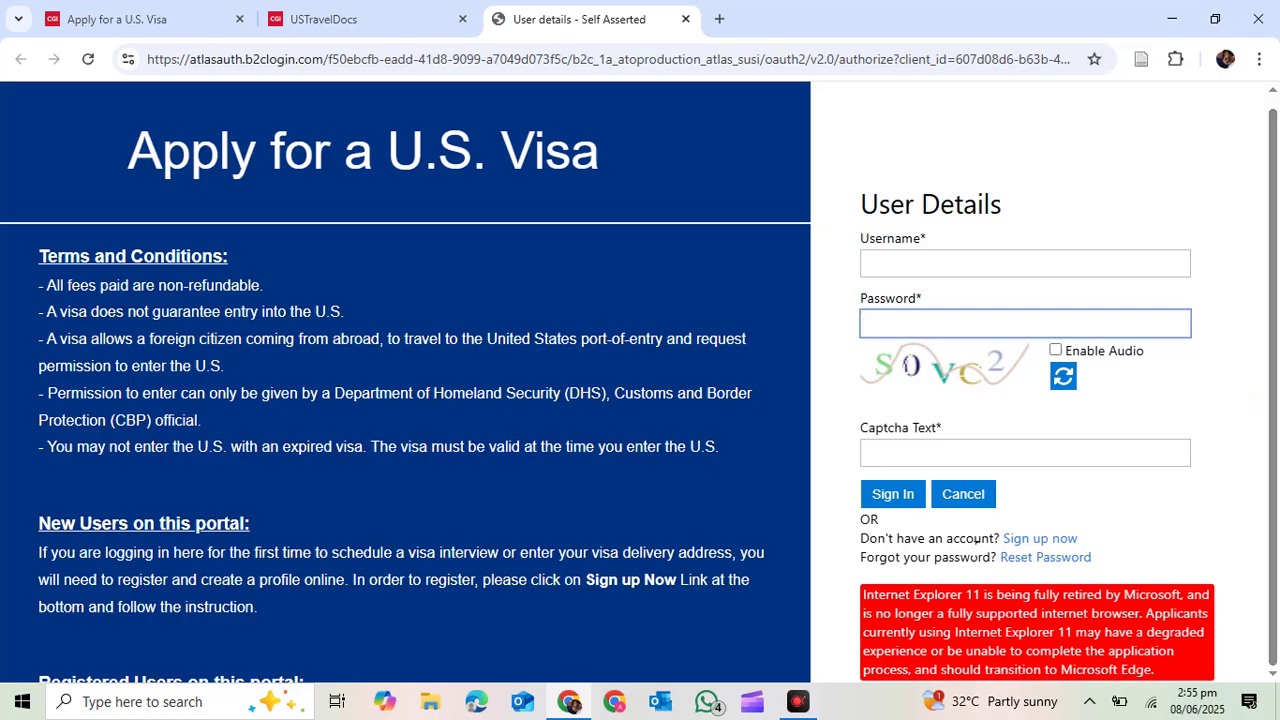
left_click_drag(870, 540, 860, 540)
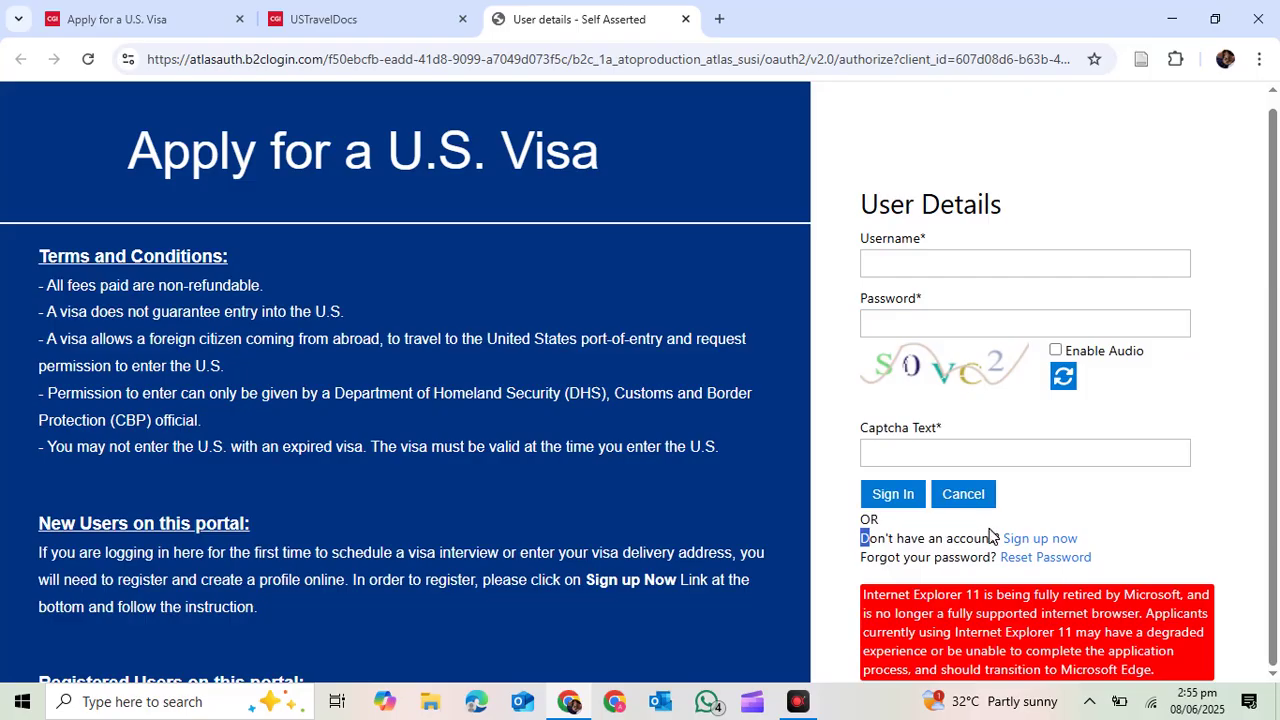
left_click_drag(990, 537, 1000, 538)
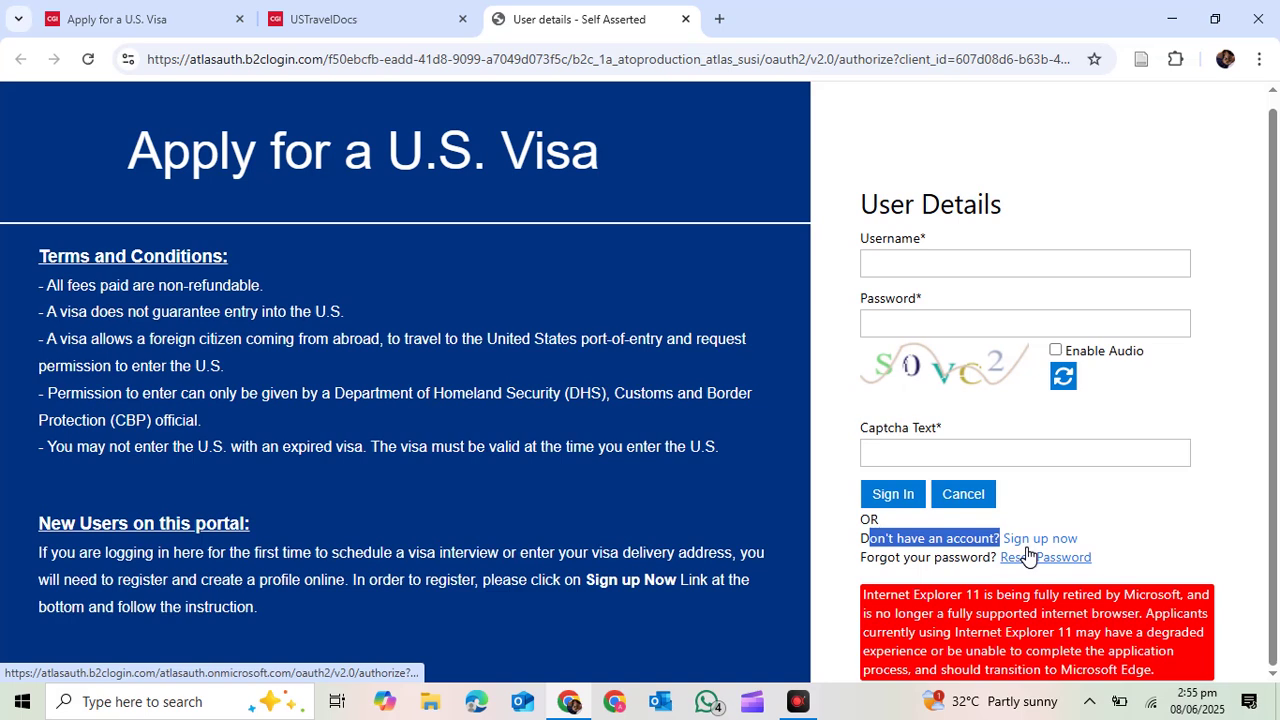
left_click(1028, 541)
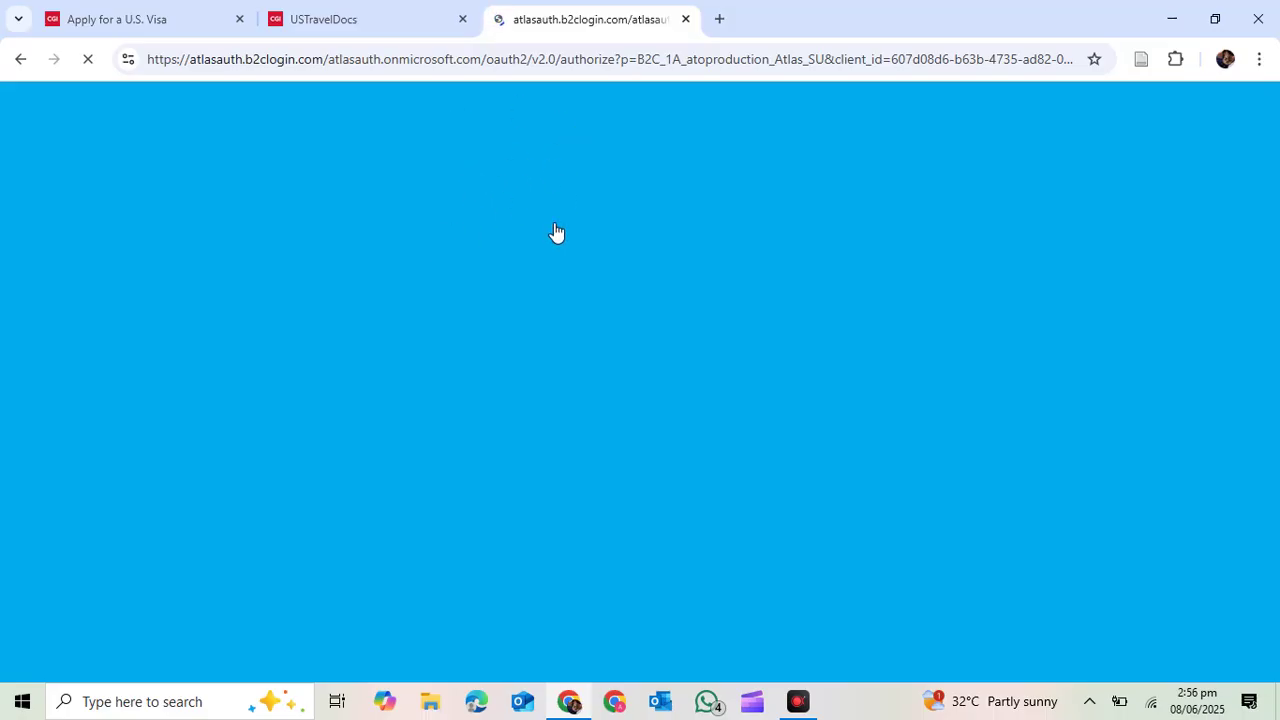
left_click(388, 33)
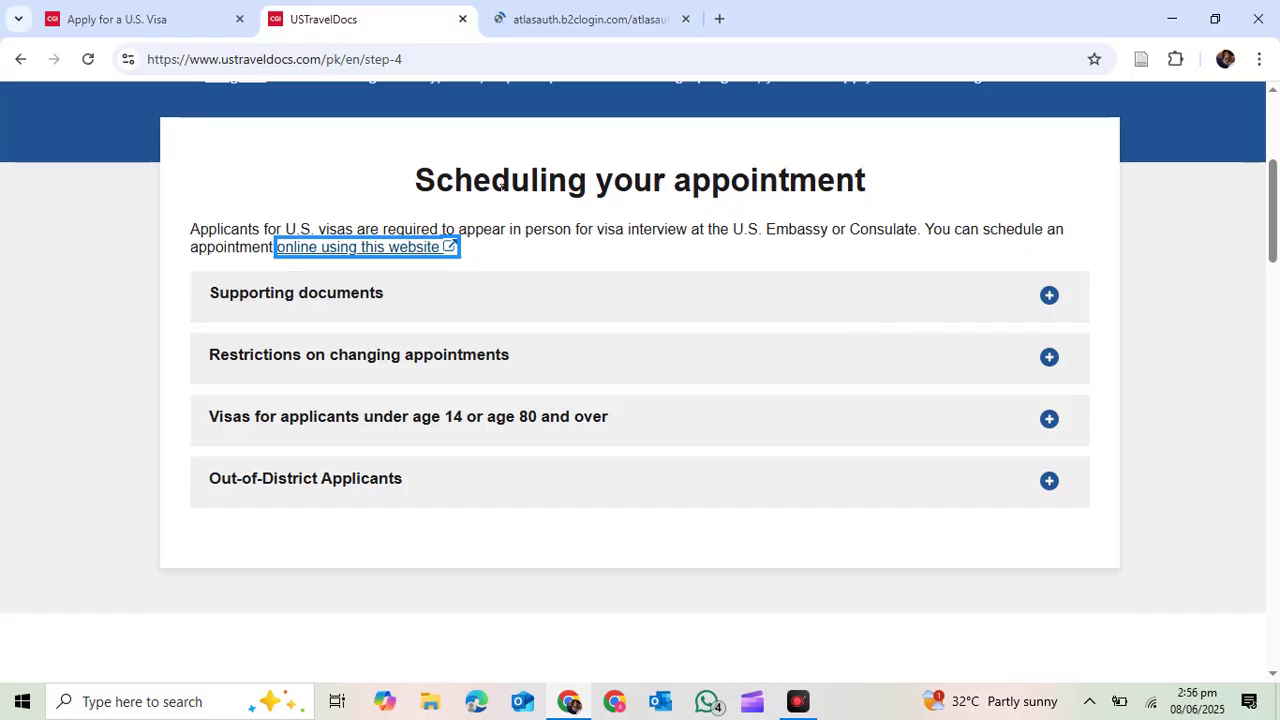
left_click(560, 15)
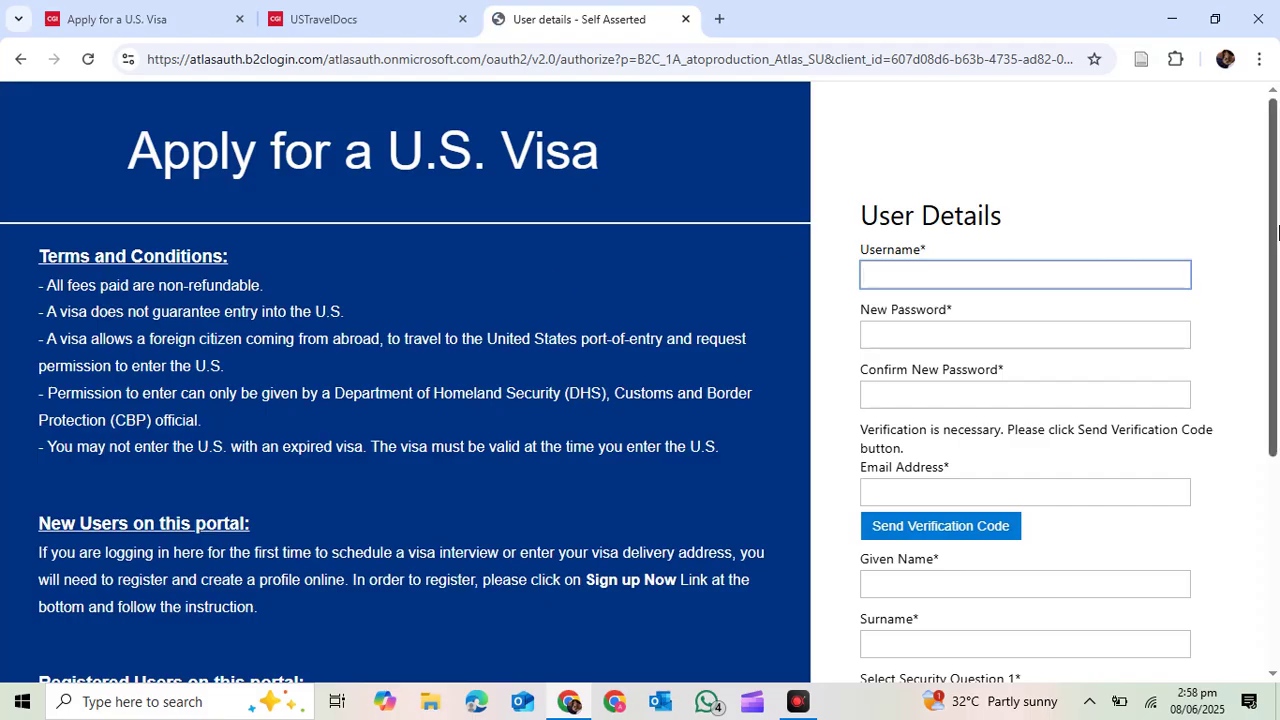
Enter ppp as the Username and fill both new password fields with the suggested strong password
type("ppp")
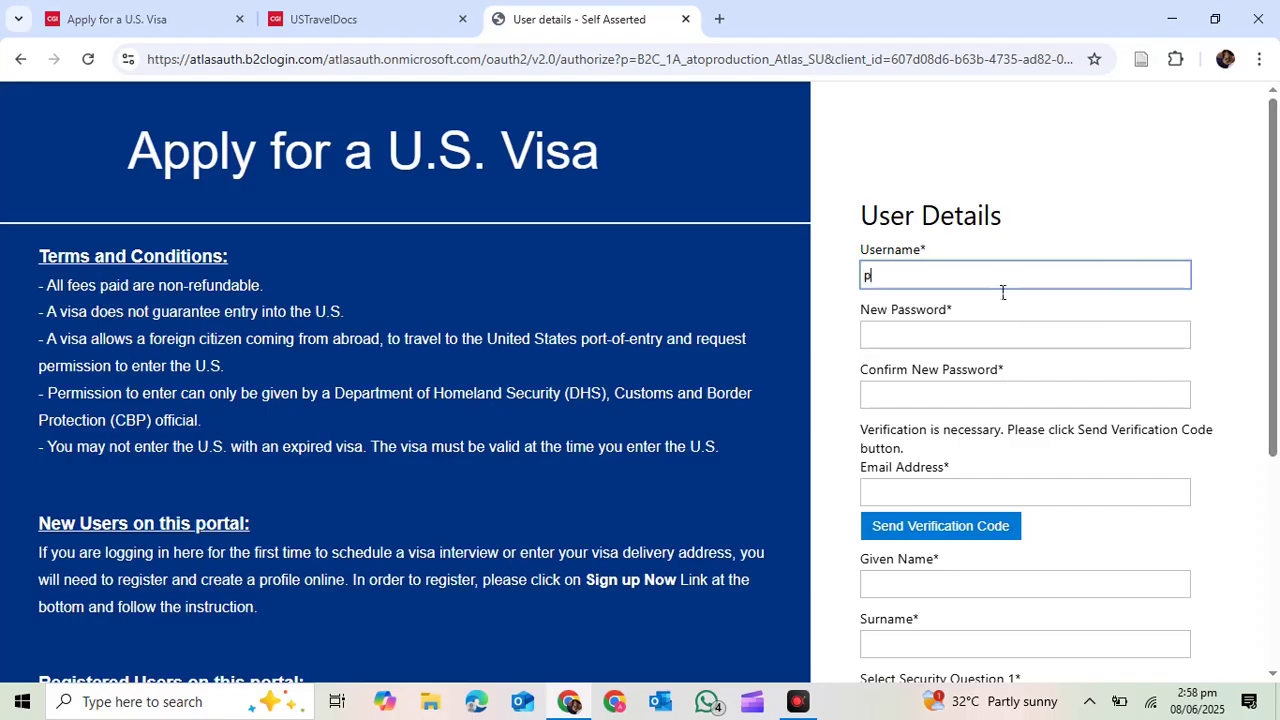
left_click(964, 334)
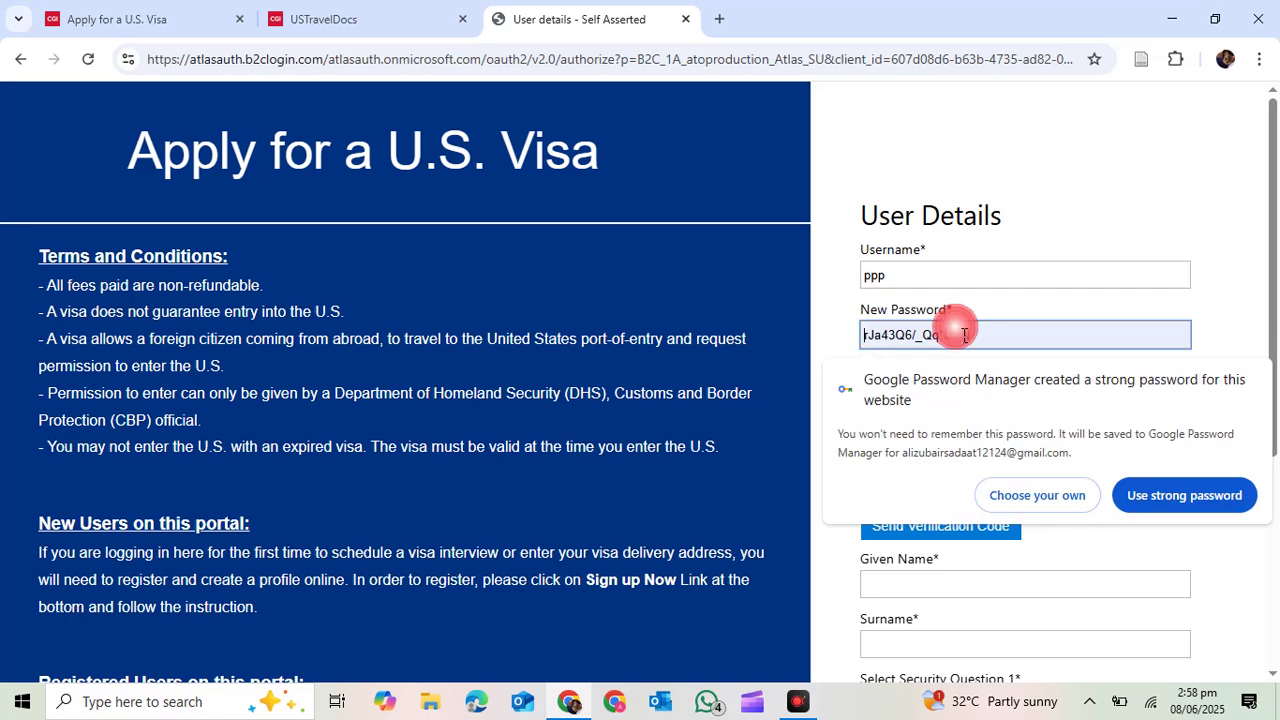
left_click(1160, 500)
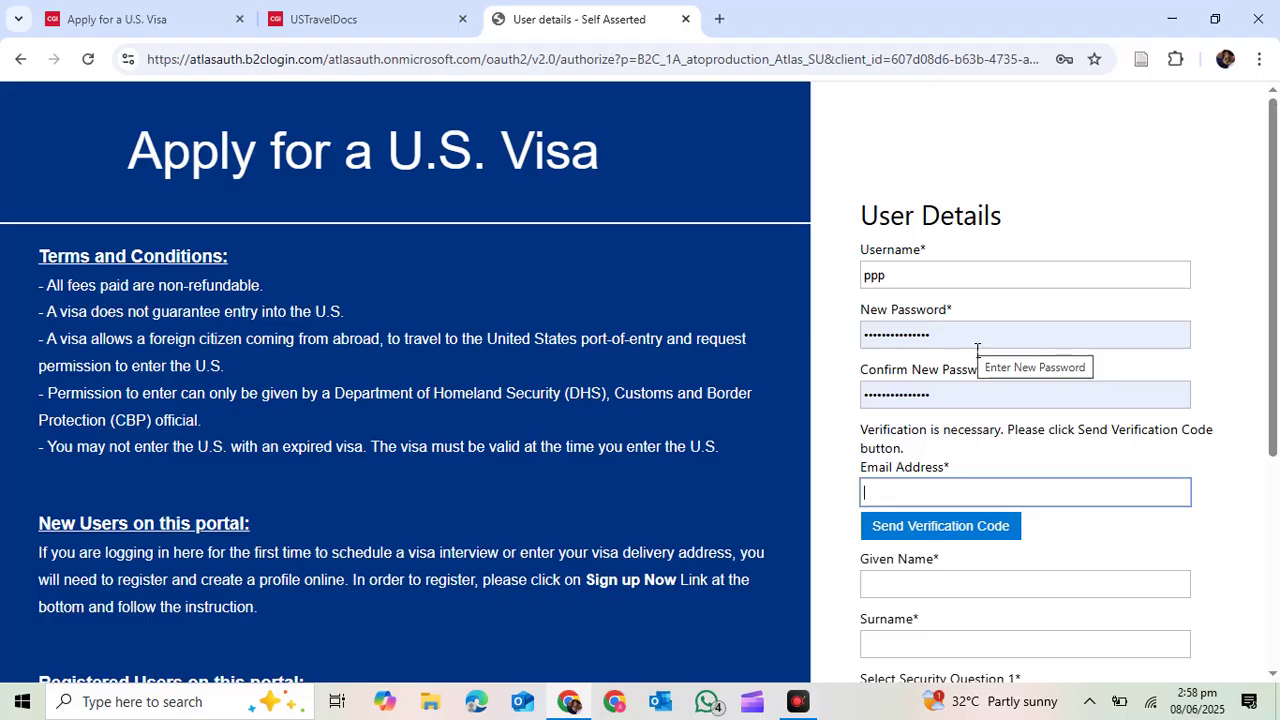
Fill in the Email Address with the saved e-mail suggestion and go through the empty Given Name and Surname fields
left_click_drag(1278, 258, 1272, 300)
type("llll")
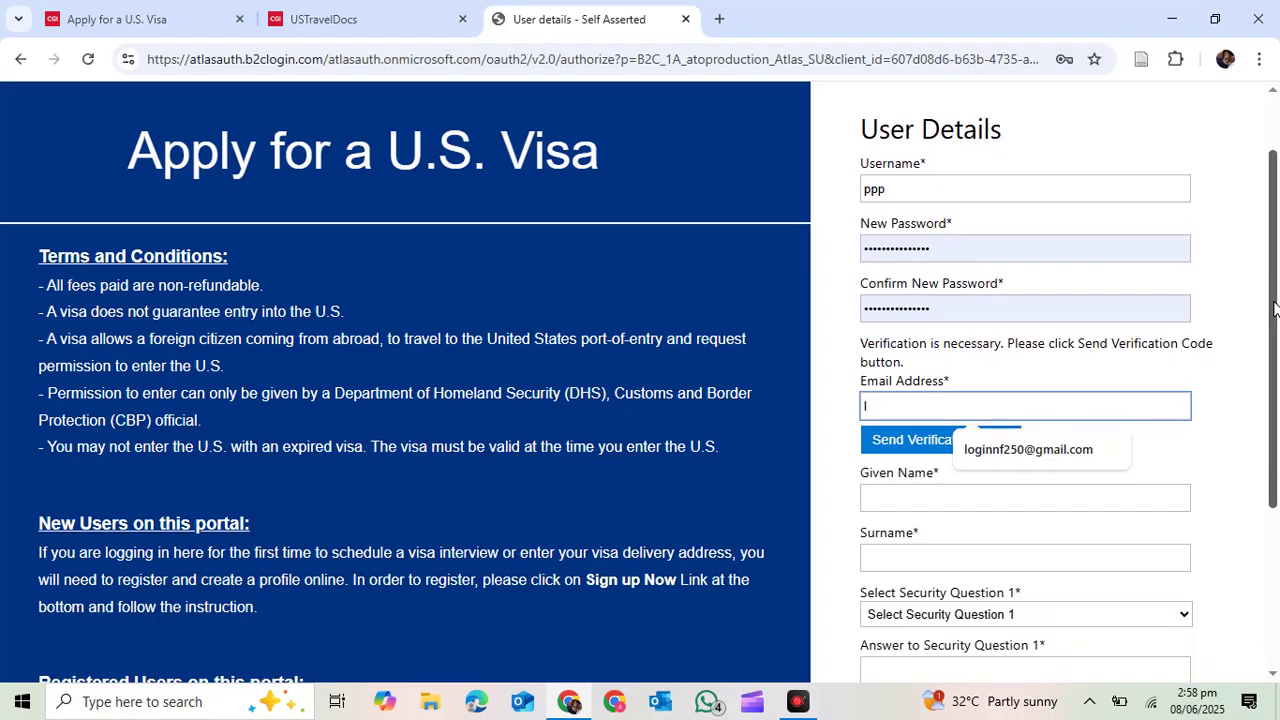
left_click(1094, 446)
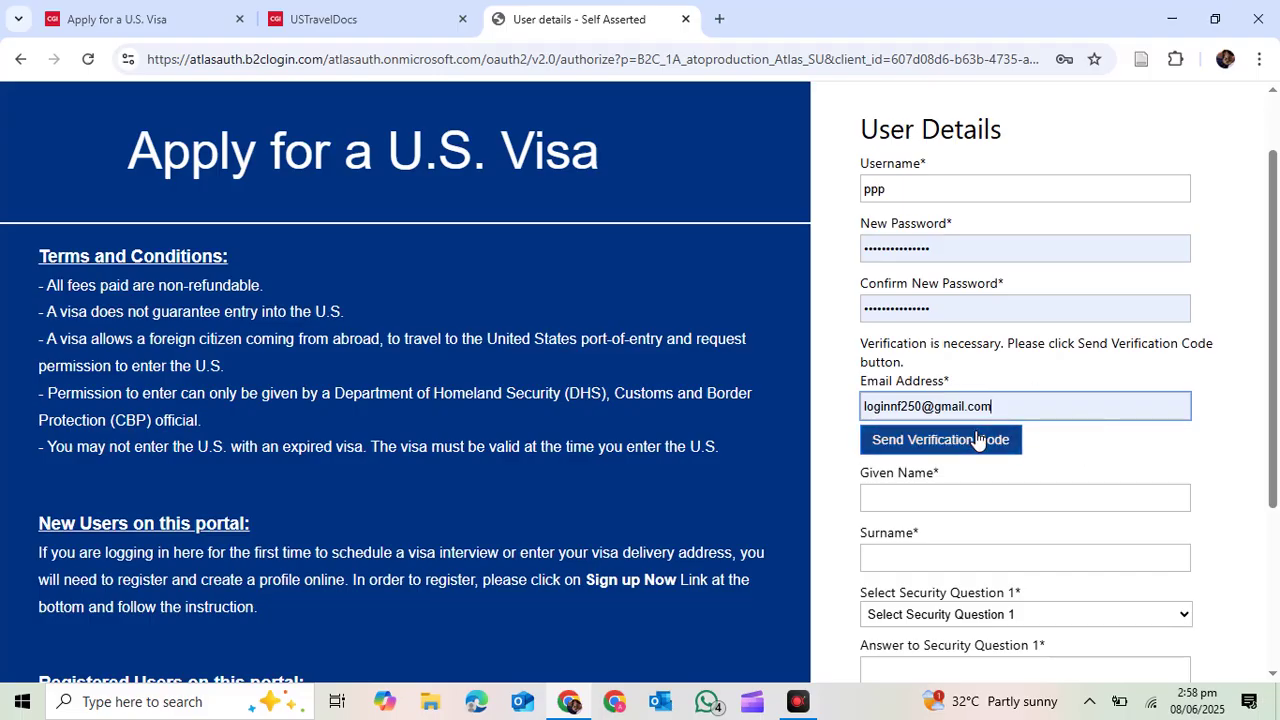
left_click(946, 498)
left_click(906, 556)
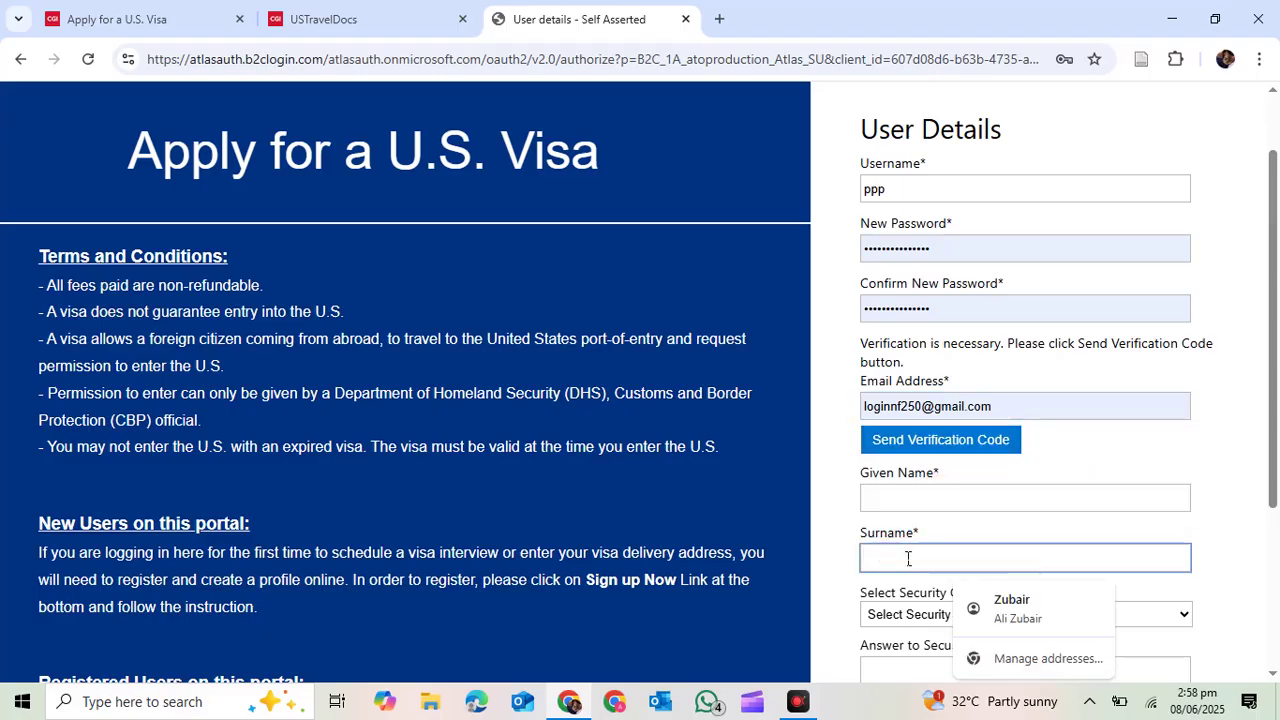
Choose the first/current/favorite pet question as Security Question 1 and the road/street you grew up on as Security Question 2, leaving the answers blank
scroll(1266, 374, "down", 2)
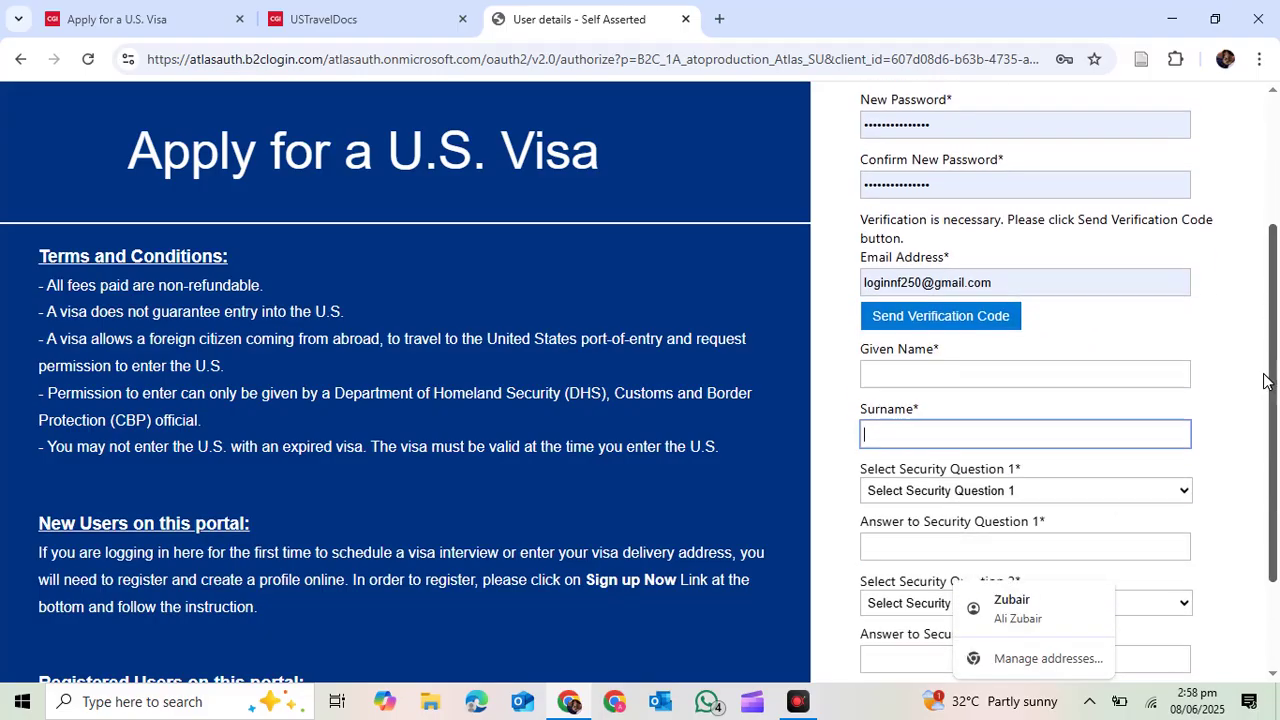
scroll(1245, 440, "down", 1)
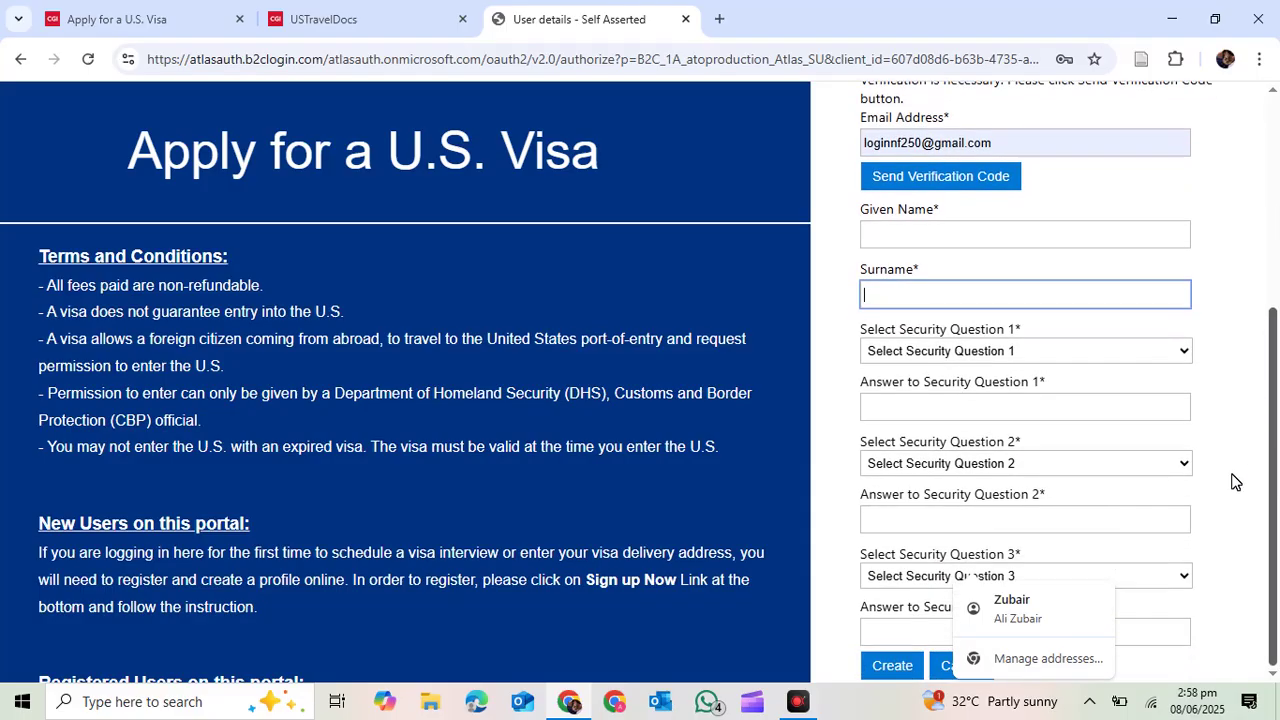
left_click(1012, 351)
left_click(988, 394)
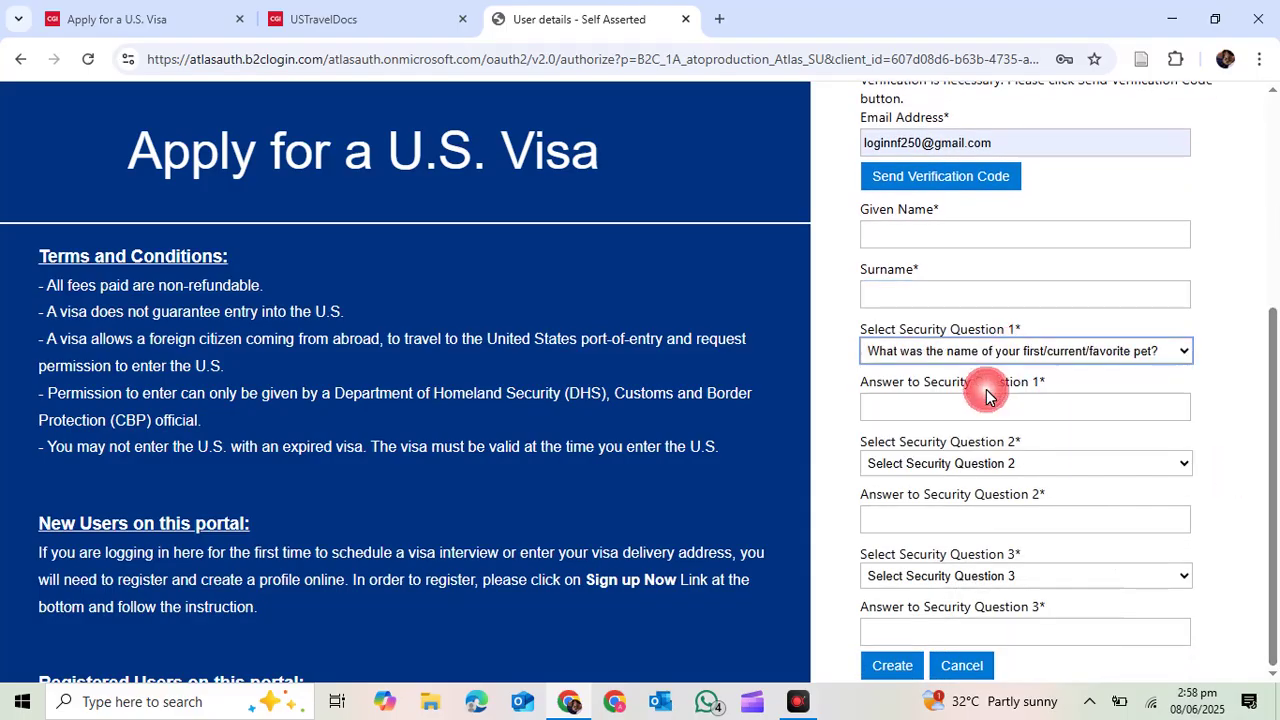
left_click(966, 407)
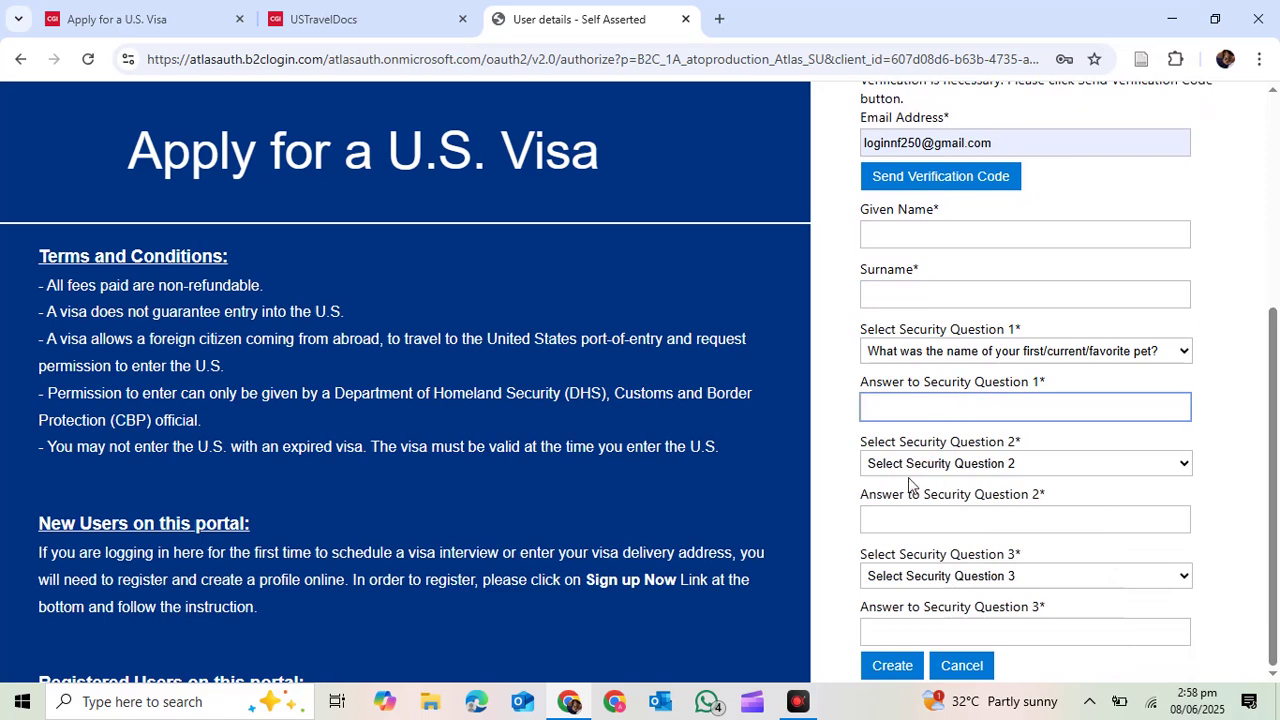
left_click(906, 465)
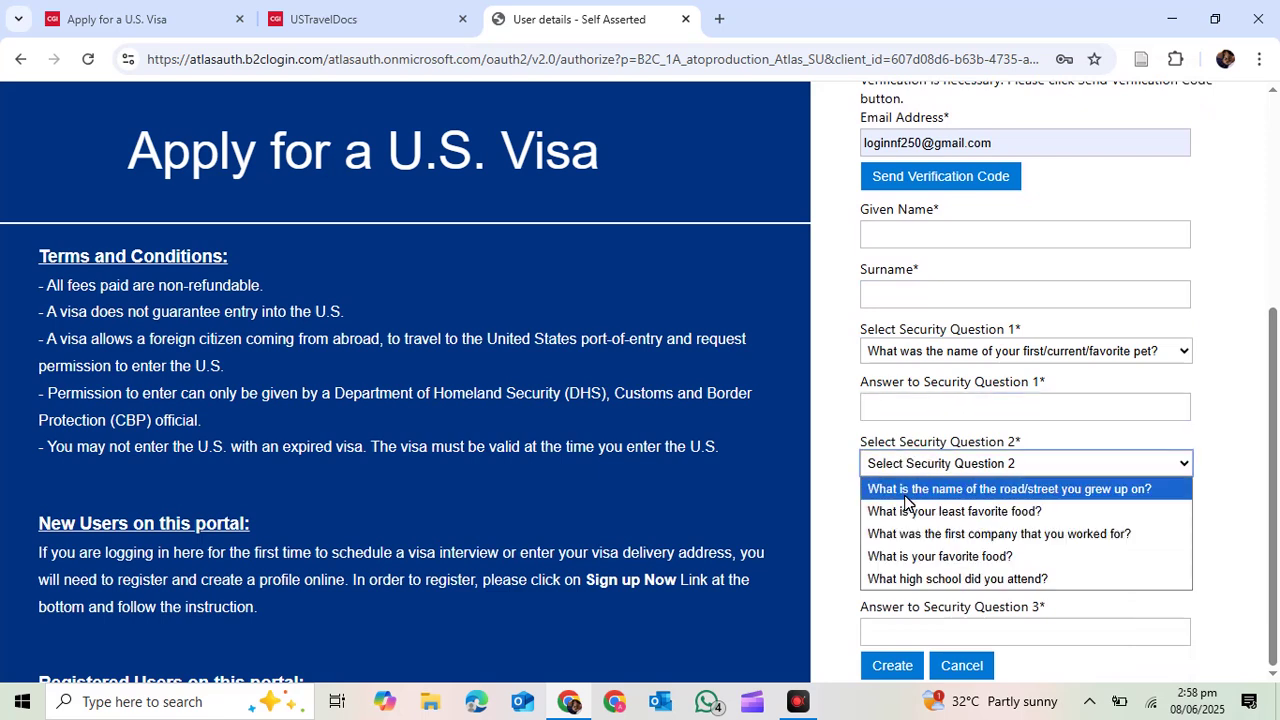
left_click(906, 490)
left_click(918, 518)
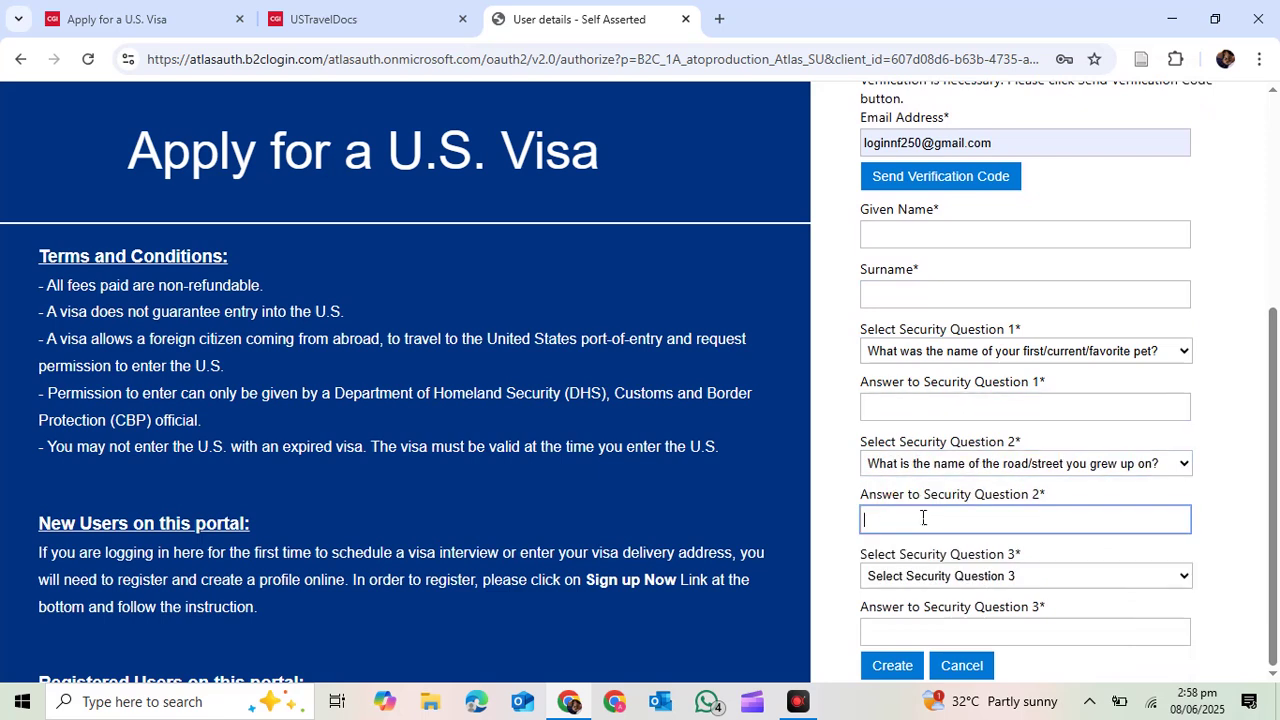
left_click(910, 630)
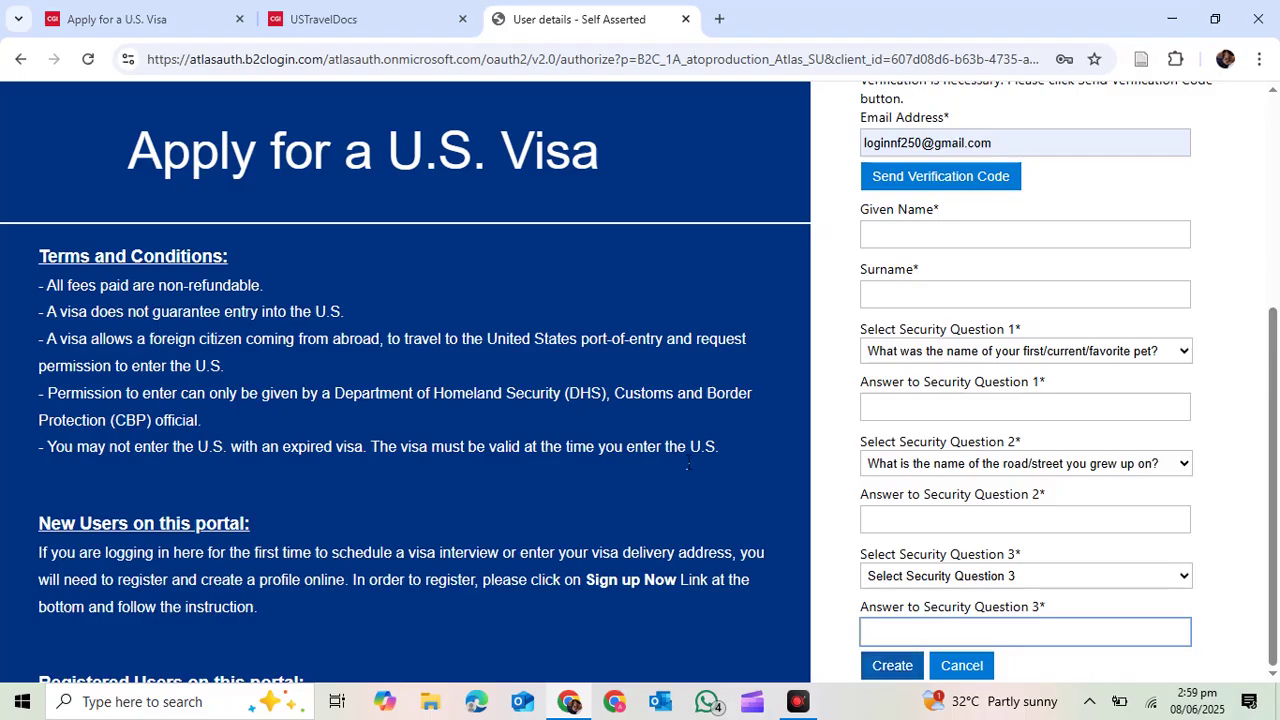
Open the online scheduling website again from the USTravelDocs appointment page and return to the account registration form
left_click(391, 10)
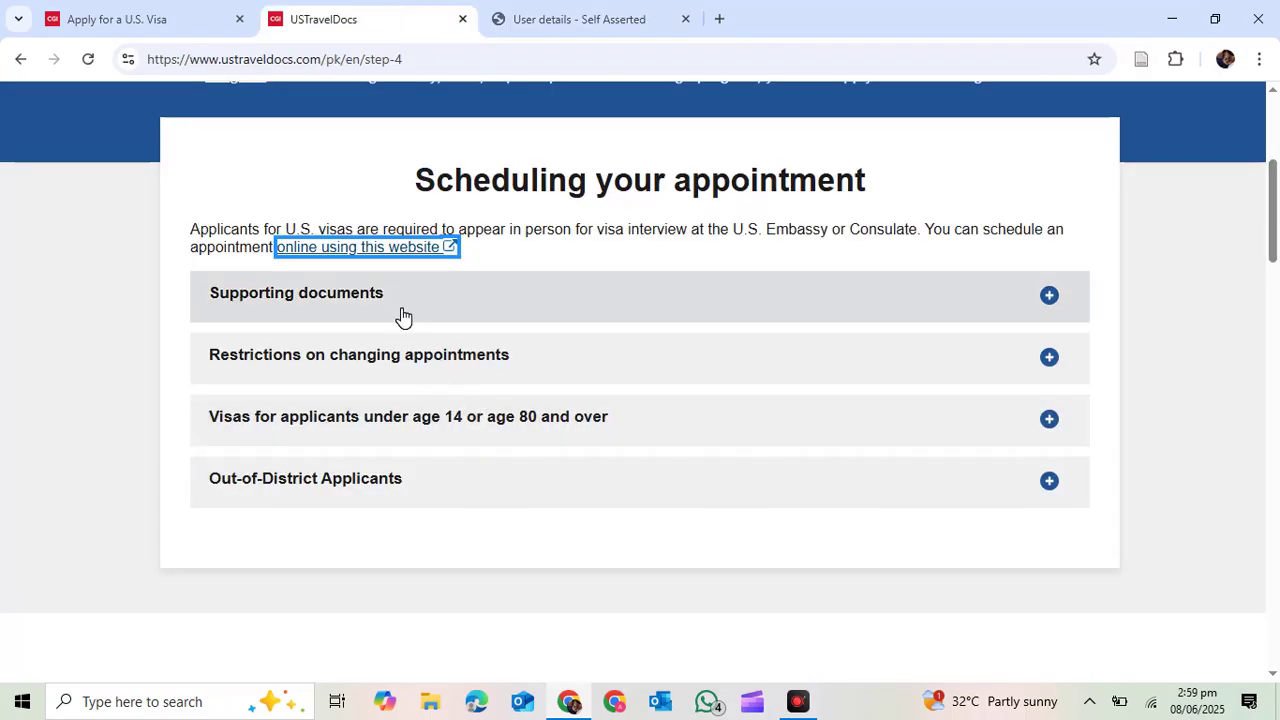
left_click(391, 255)
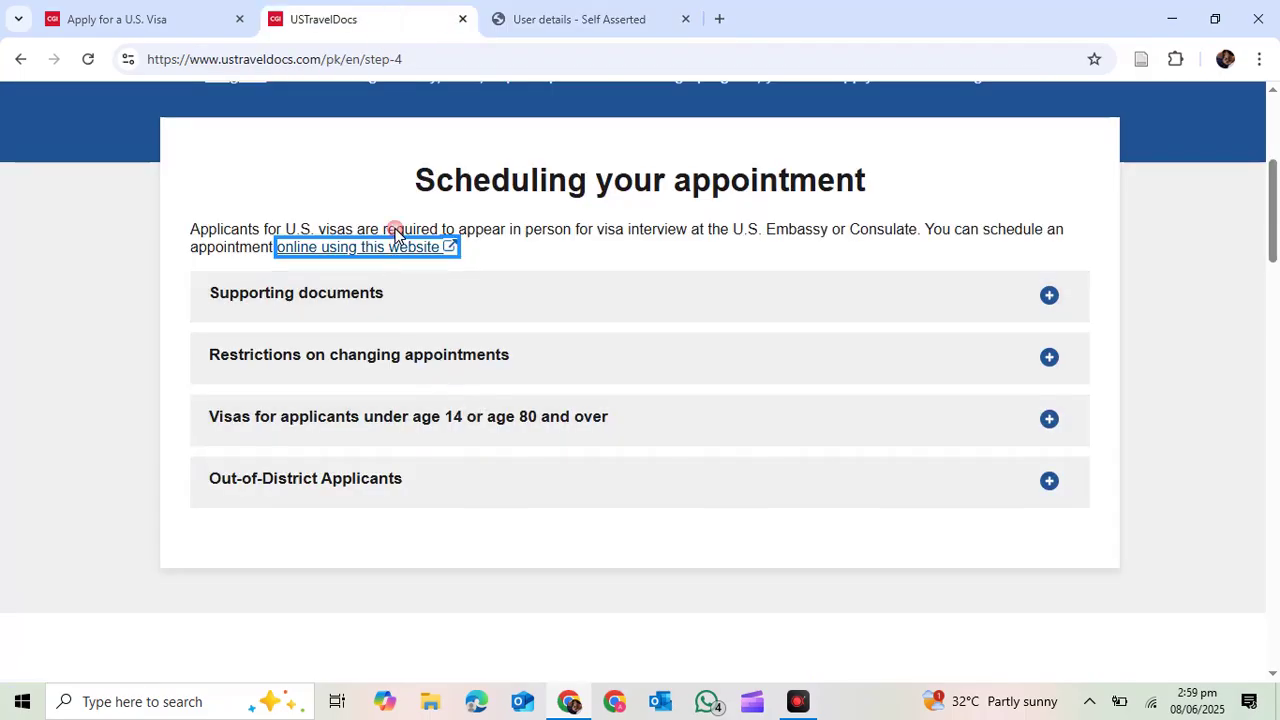
left_click(837, 12)
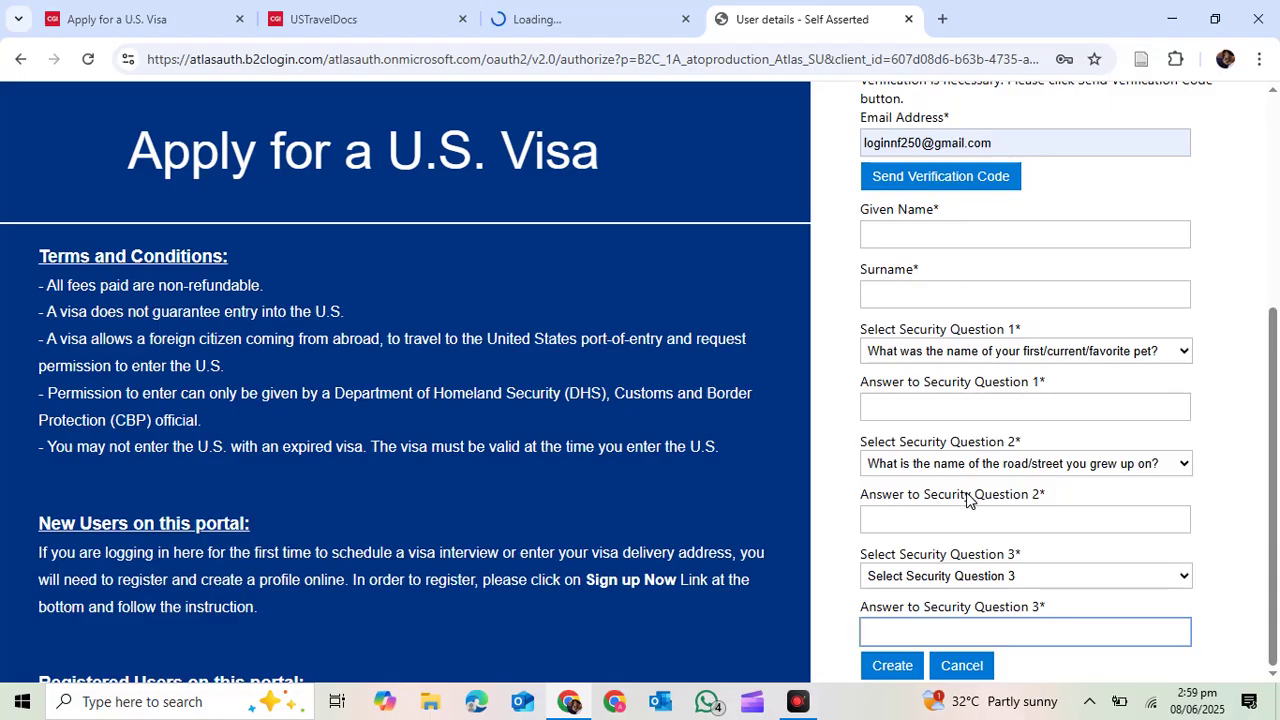
Review the registration form's answer fields for Security Questions 1 and 2 and its username, password and e-mail entries
left_click(916, 410)
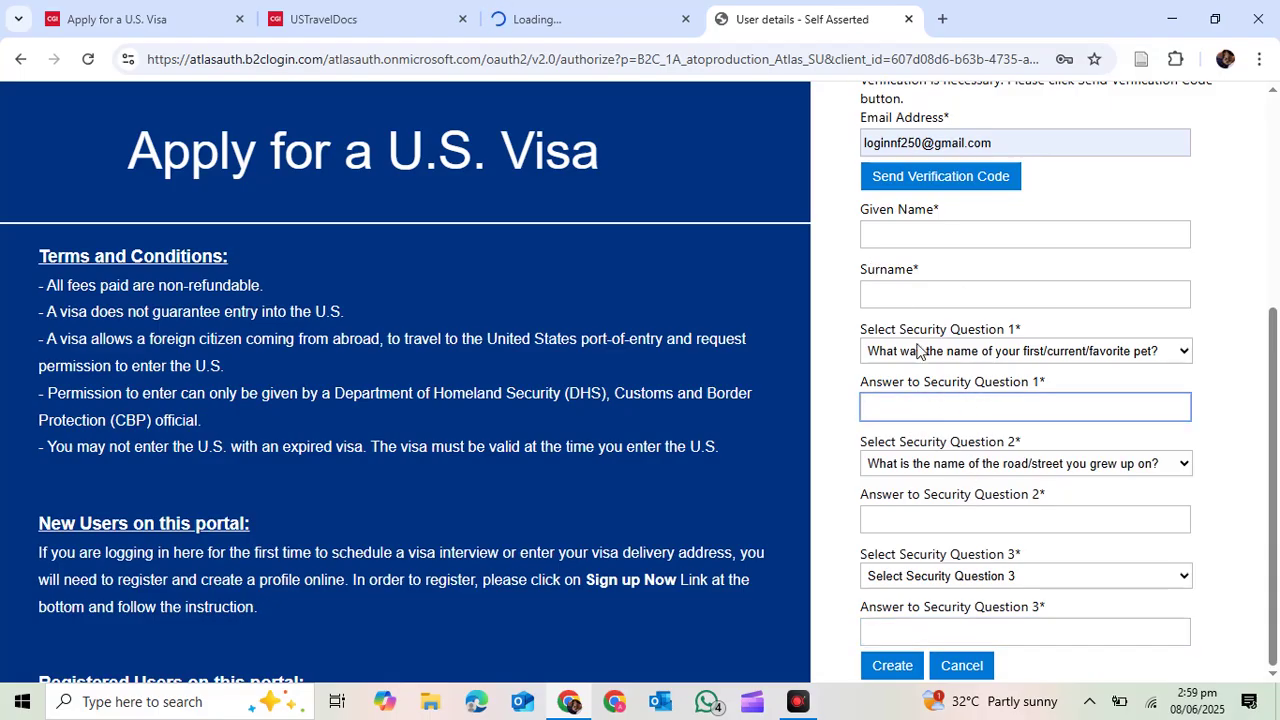
left_click(951, 534)
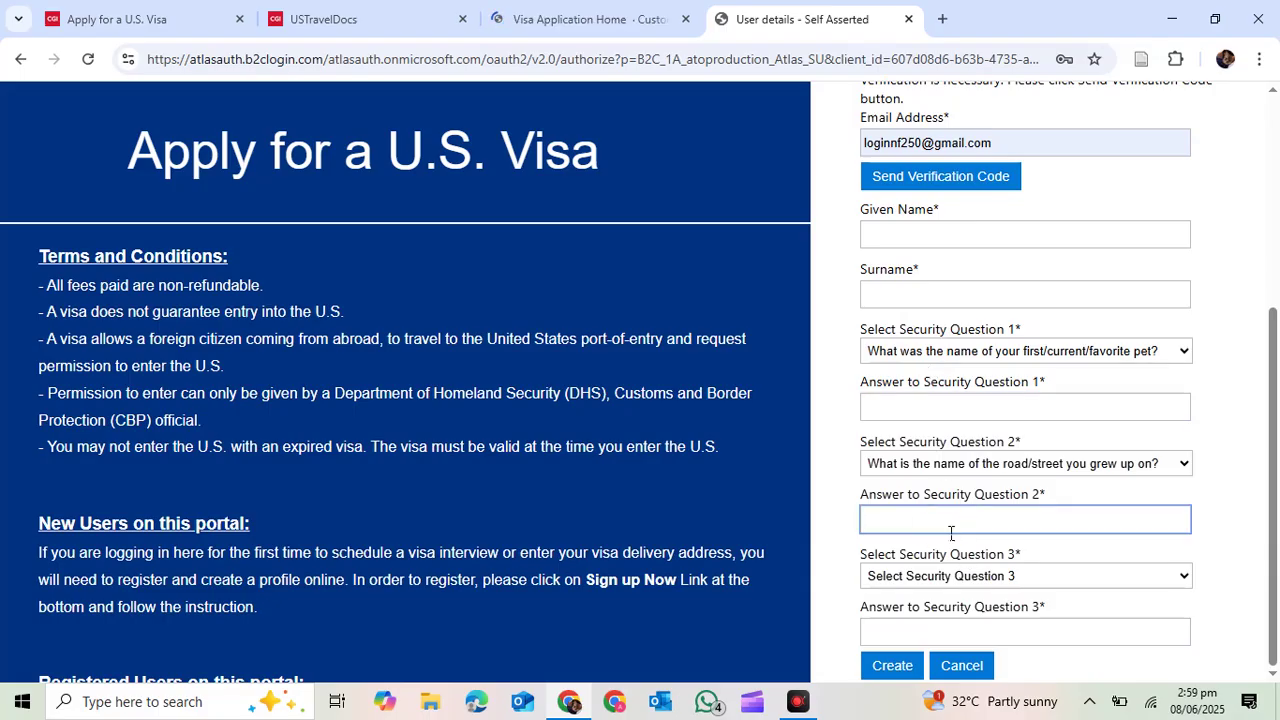
left_click(562, 12)
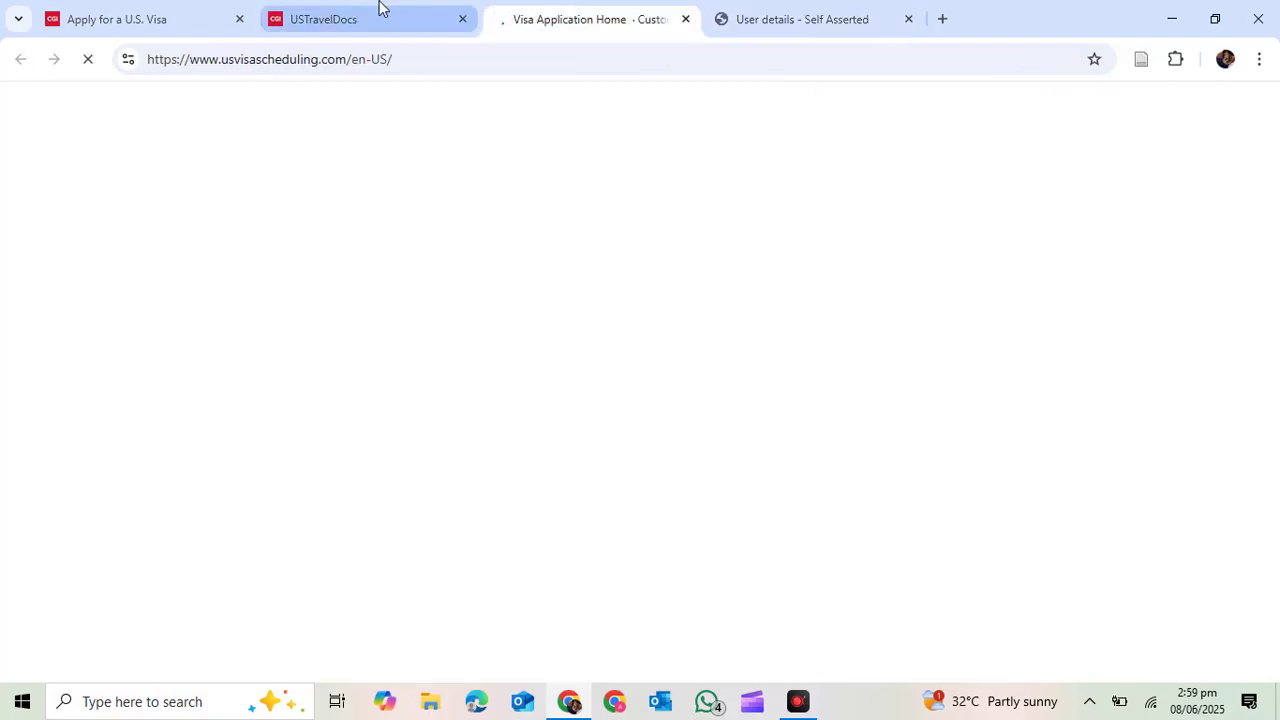
left_click(767, 8)
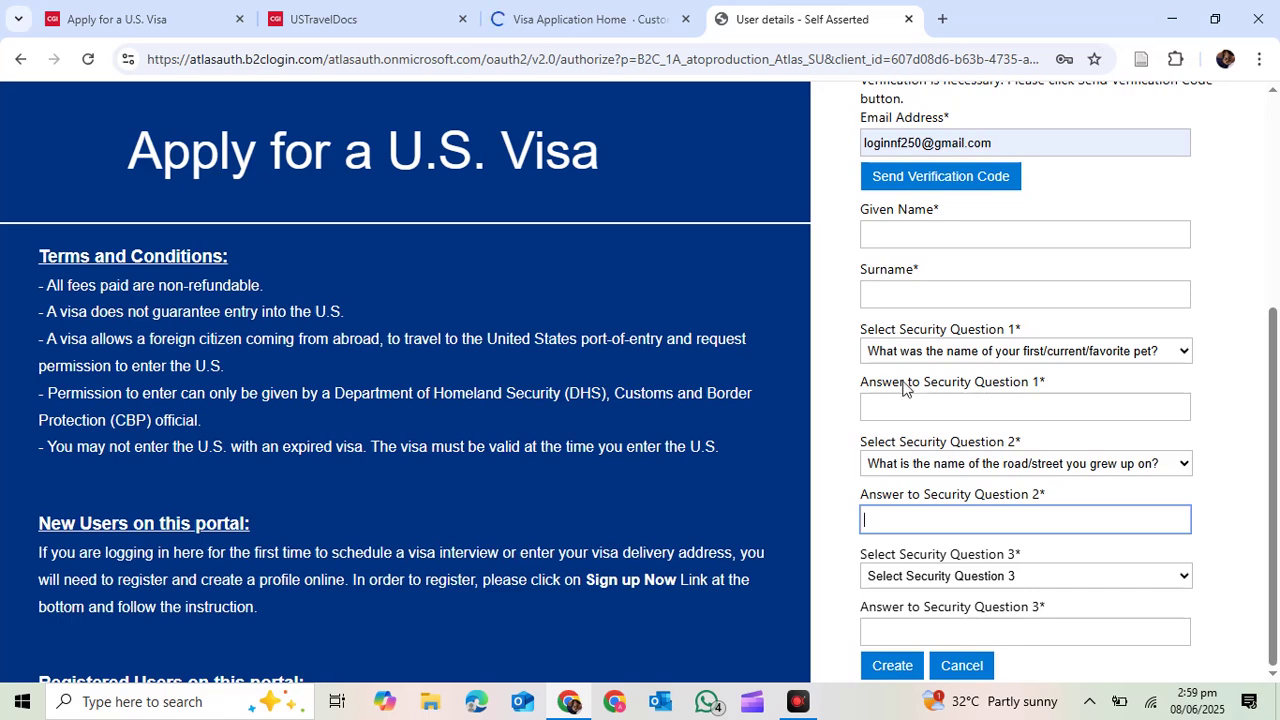
scroll(1262, 328, "up", 2)
scroll(1262, 328, "up", 2)
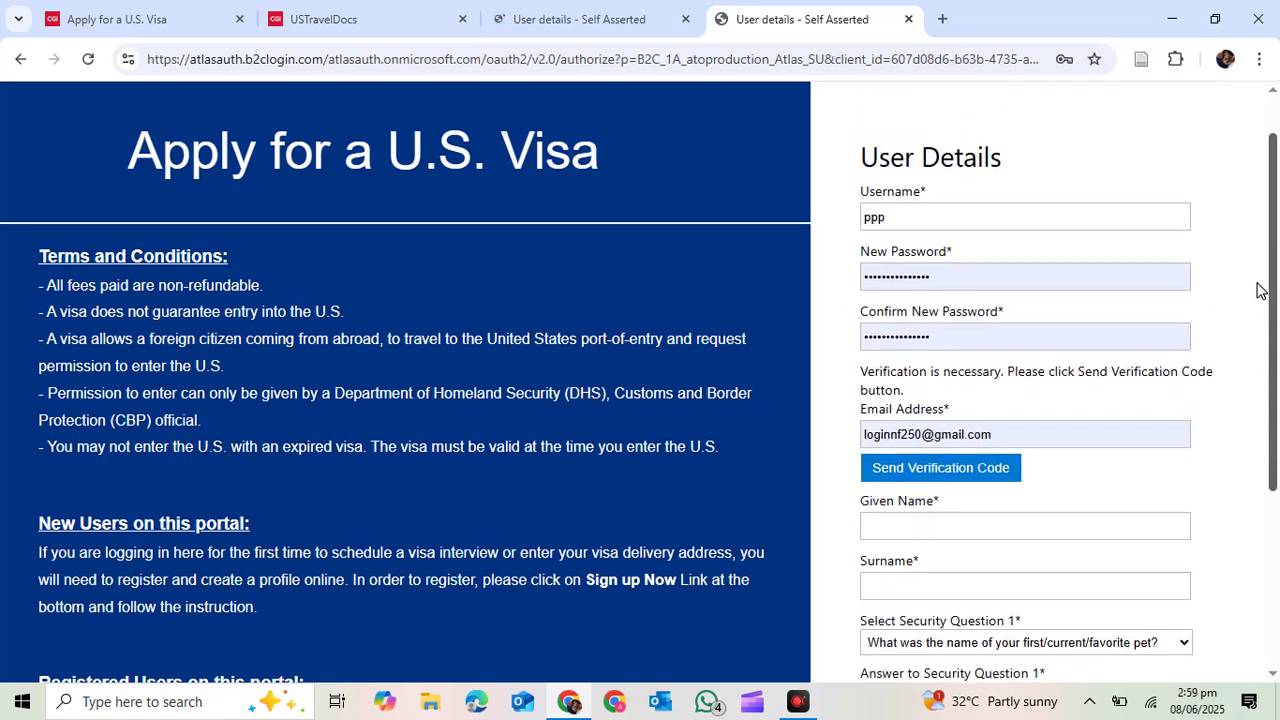
Bring up the scheduling portal's sign-in form and place the cursor in the Captcha Text field
left_click(583, 8)
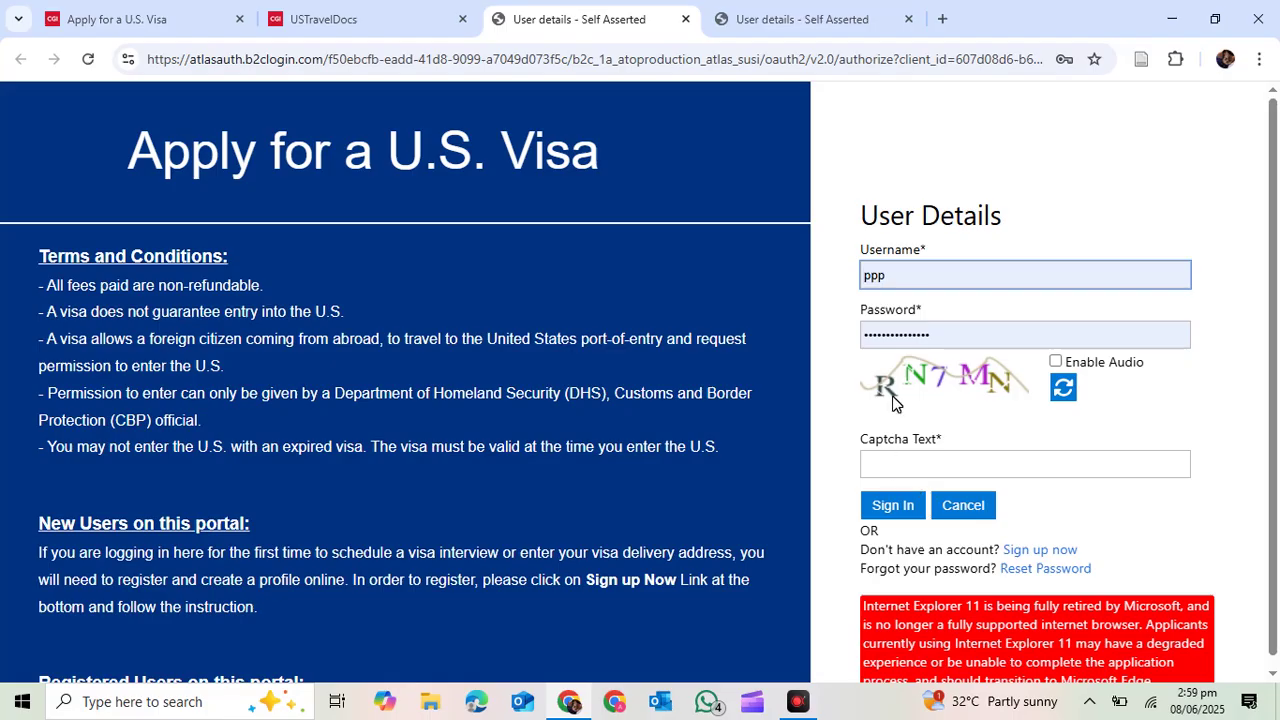
left_click(895, 468)
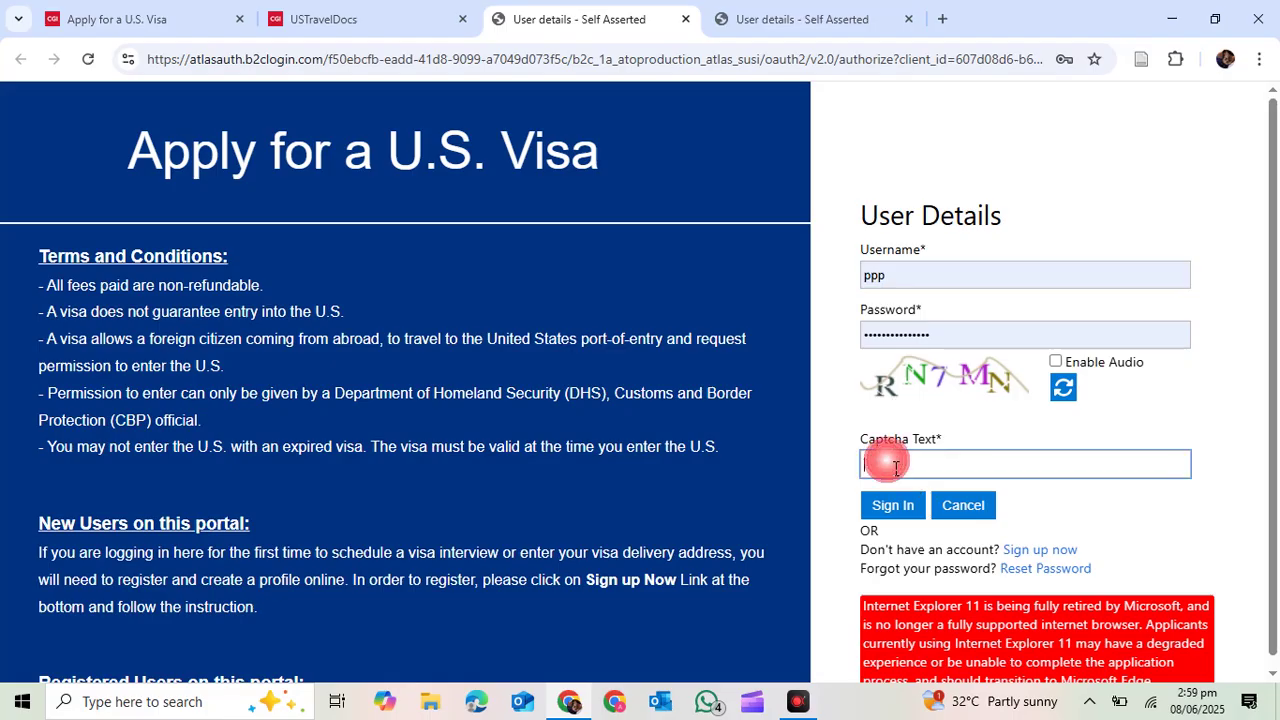